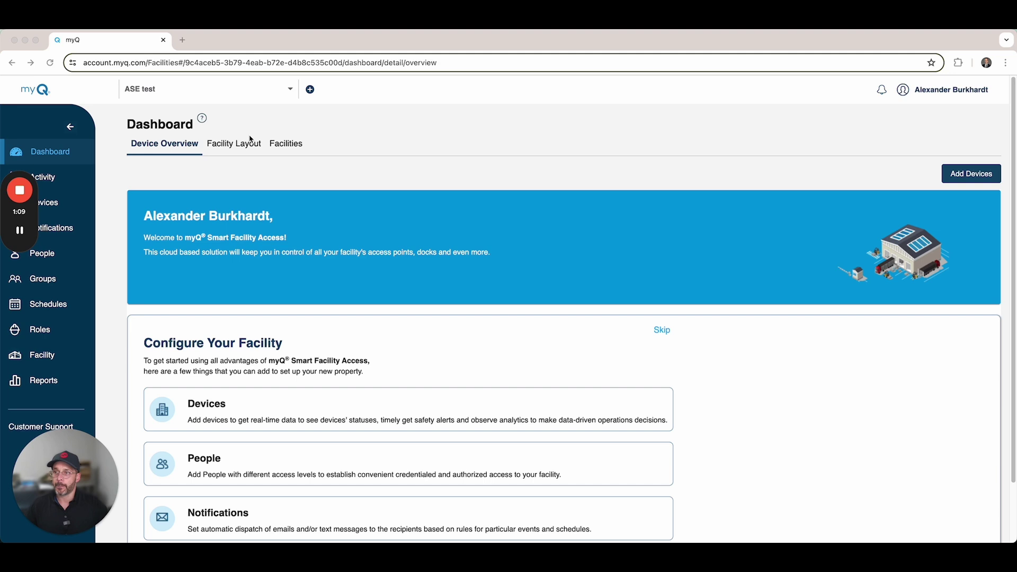
Search the facility selector for "ase" and select the ASE test facility.
left_click(247, 90)
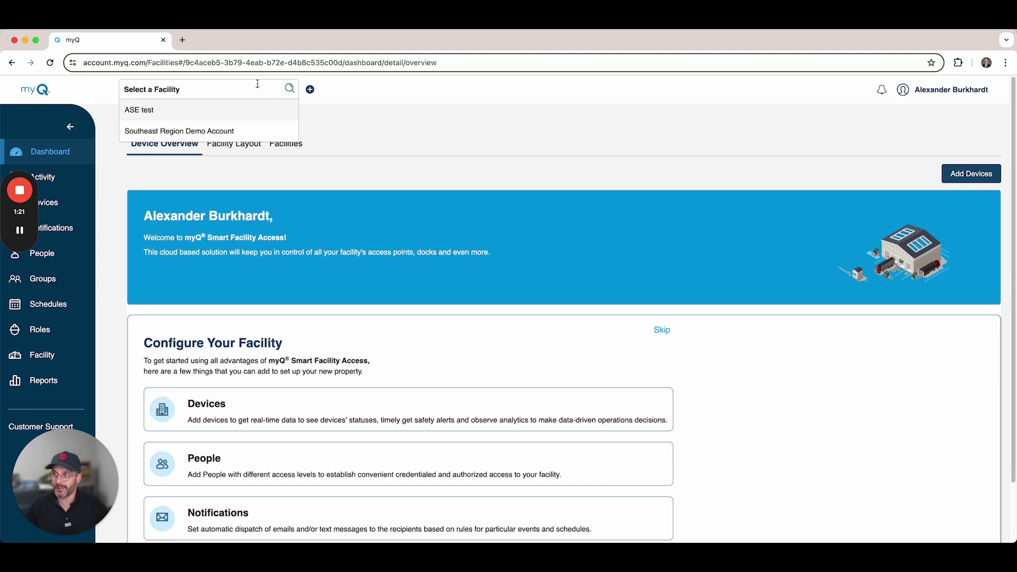
type("ase")
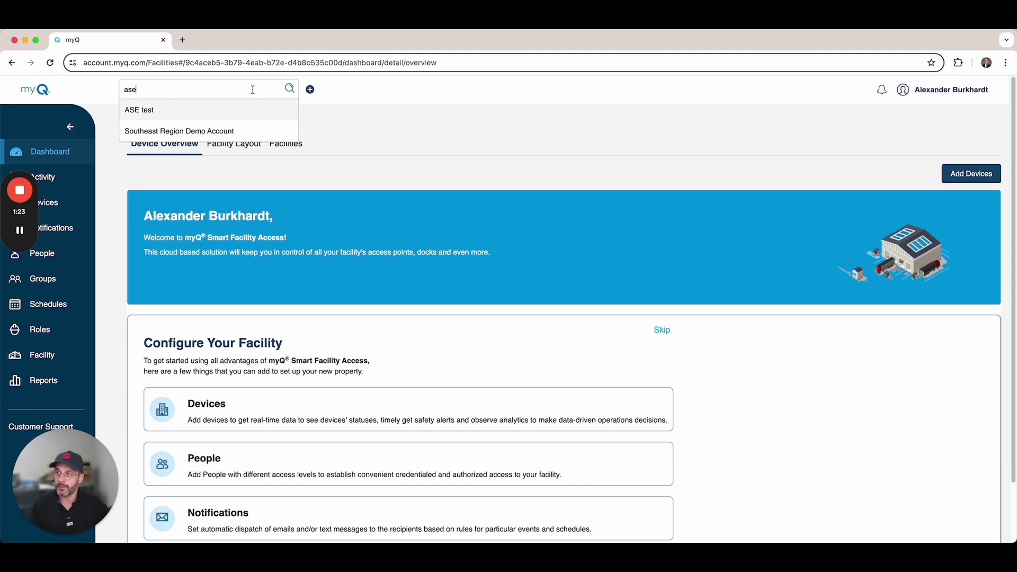
left_click(149, 110)
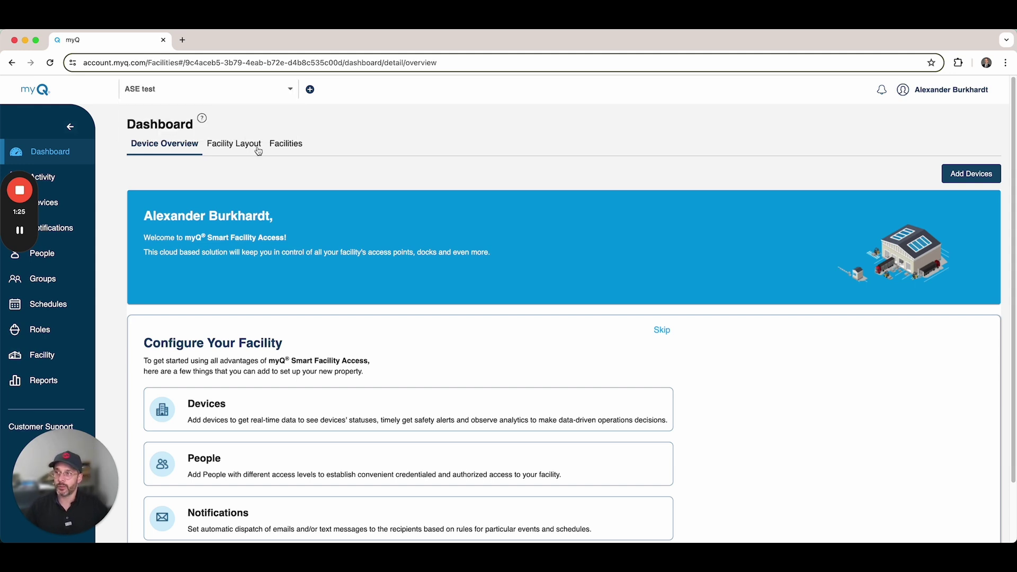
Open the new facility setup to view its property type and user role choices, and return to the dashboard.
left_click(310, 90)
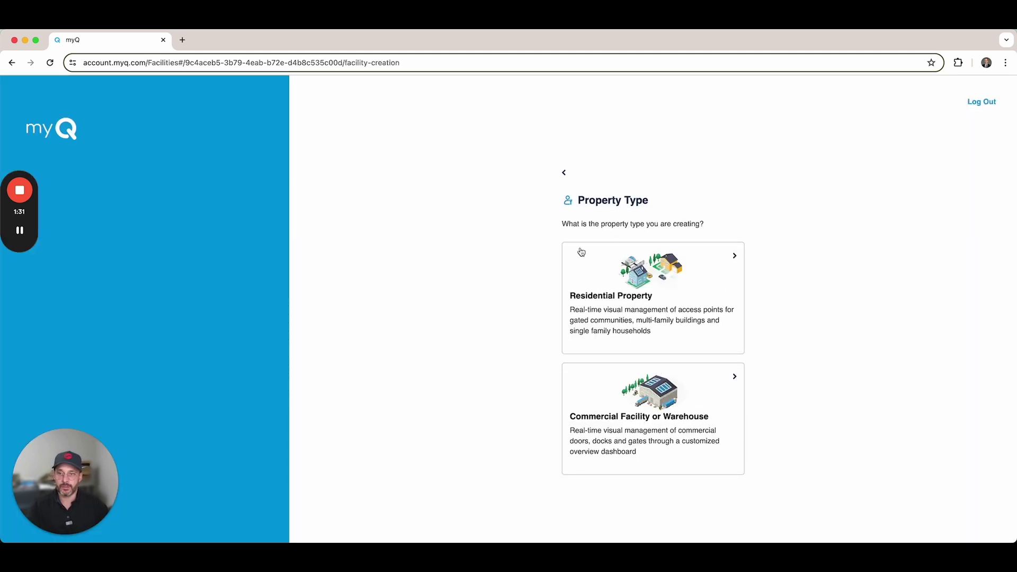
left_click(564, 174)
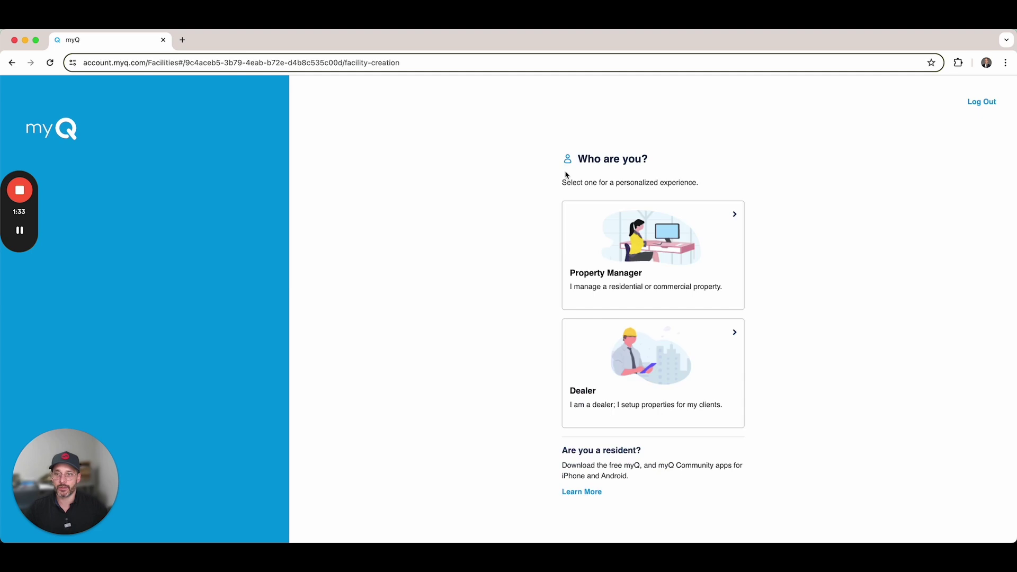
left_click(11, 63)
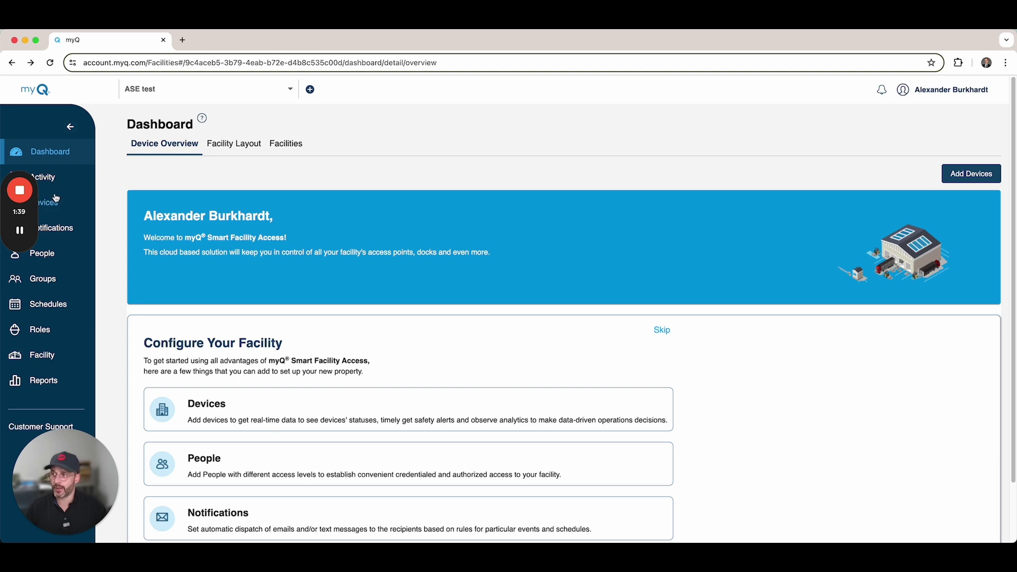
Review the dashboard's facility configuration options and the entries available for the signed-in account.
left_click_drag(32, 222, 615, 247)
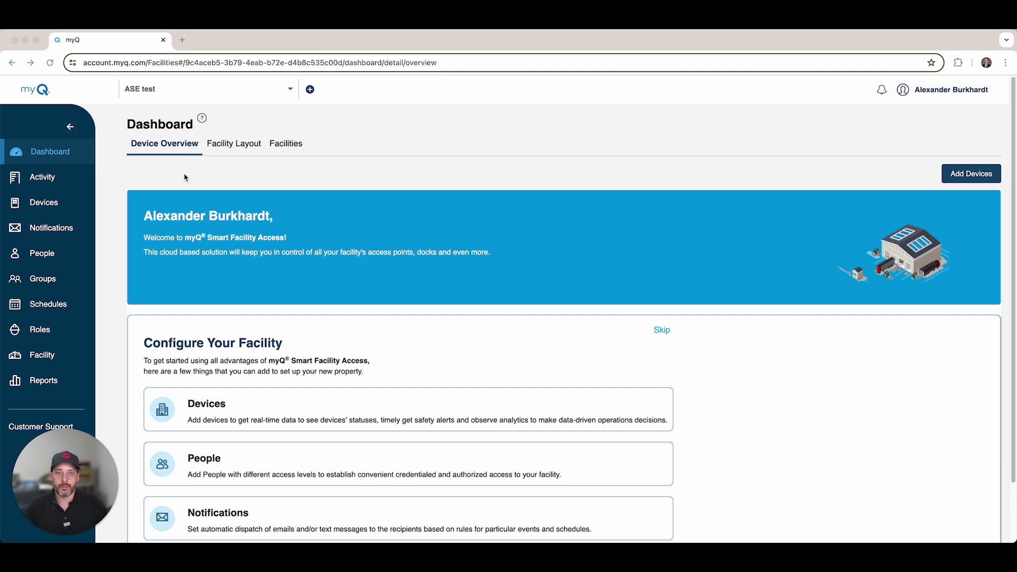
scroll(296, 301, "down", 3)
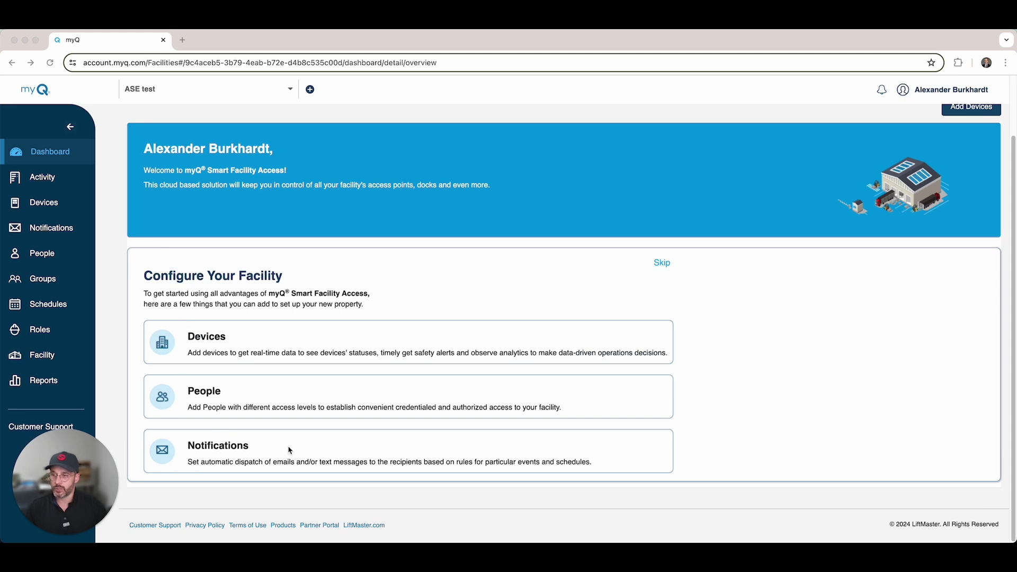
scroll(285, 339, "up", 3)
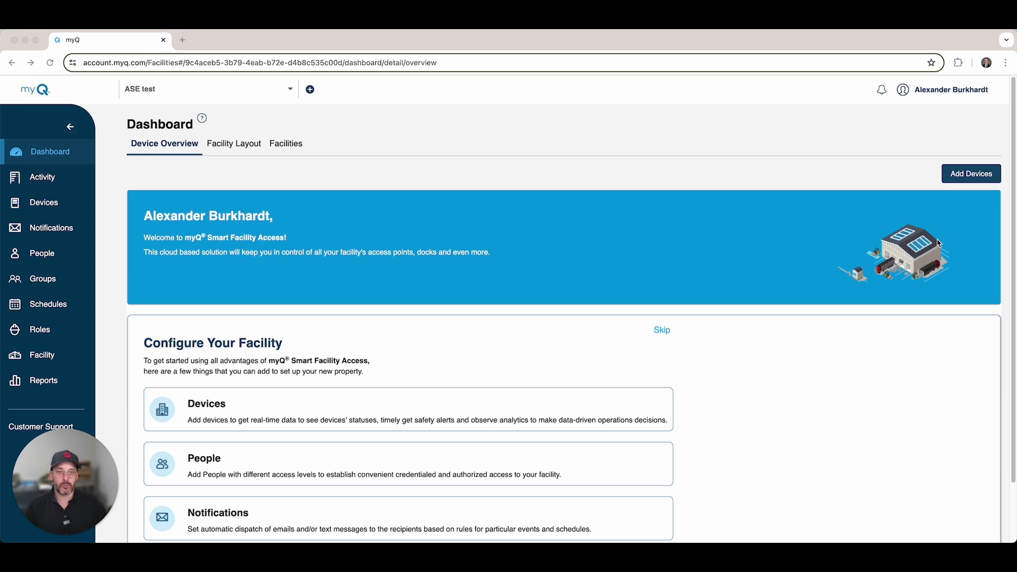
left_click(921, 93)
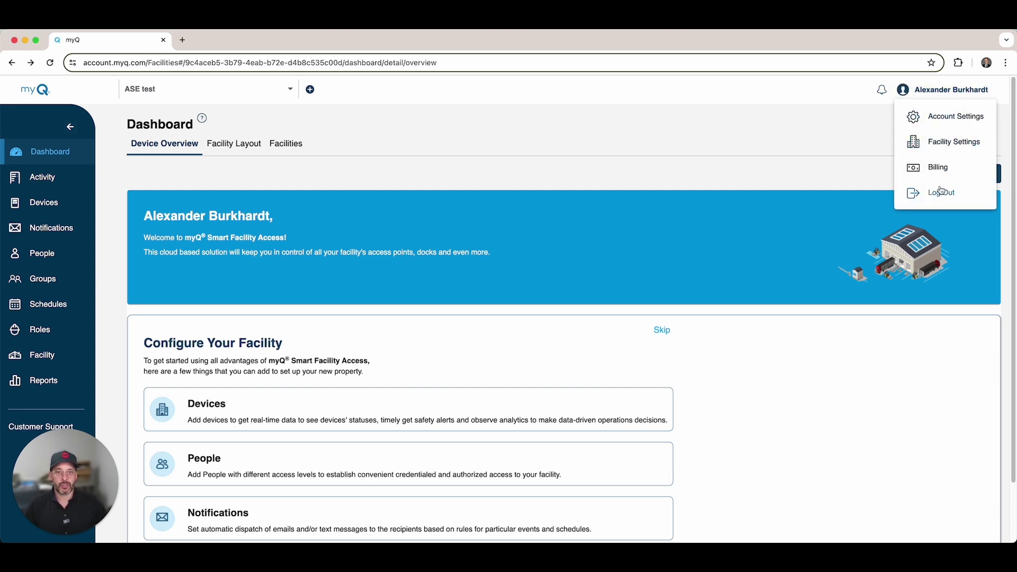
left_click(472, 159)
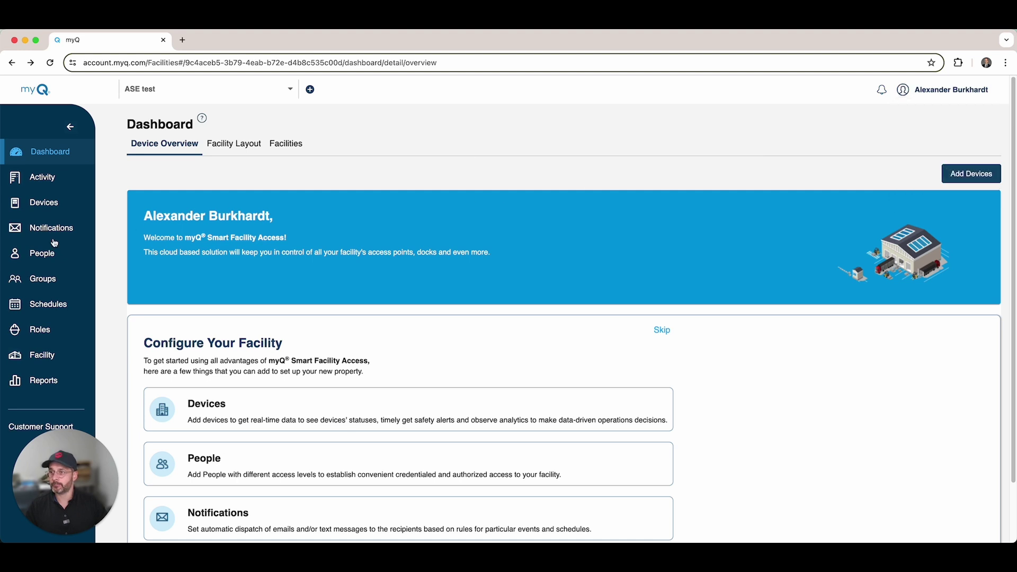
Review the facility's Activity and Journals logs, including the start date calendar for filtering activity.
left_click(60, 180)
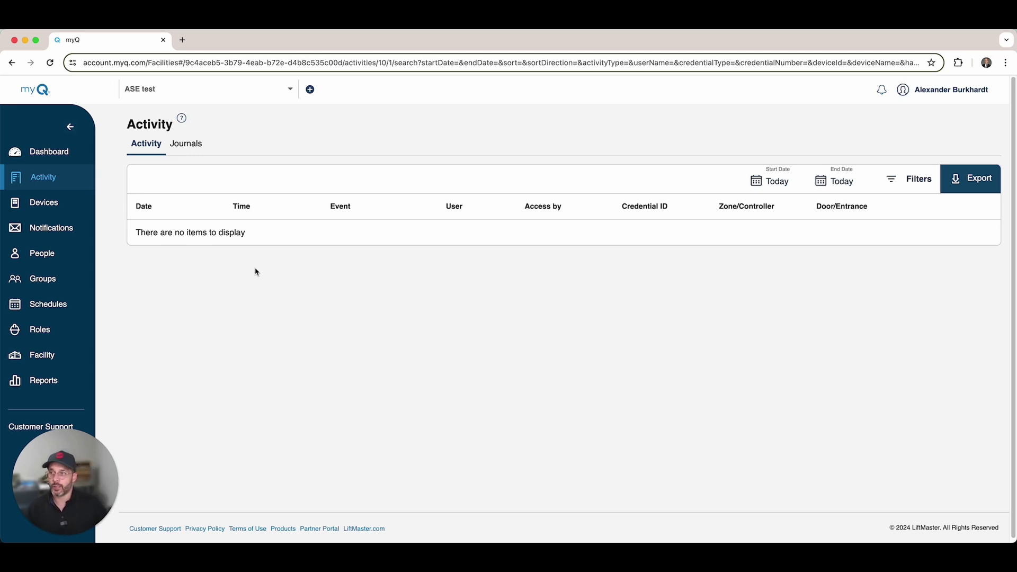
left_click(197, 147)
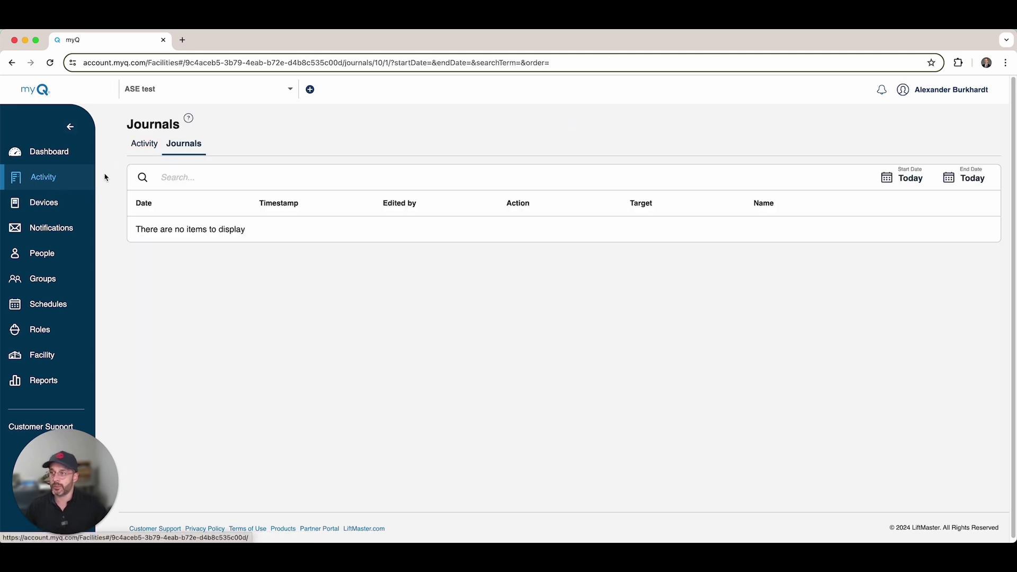
left_click(148, 147)
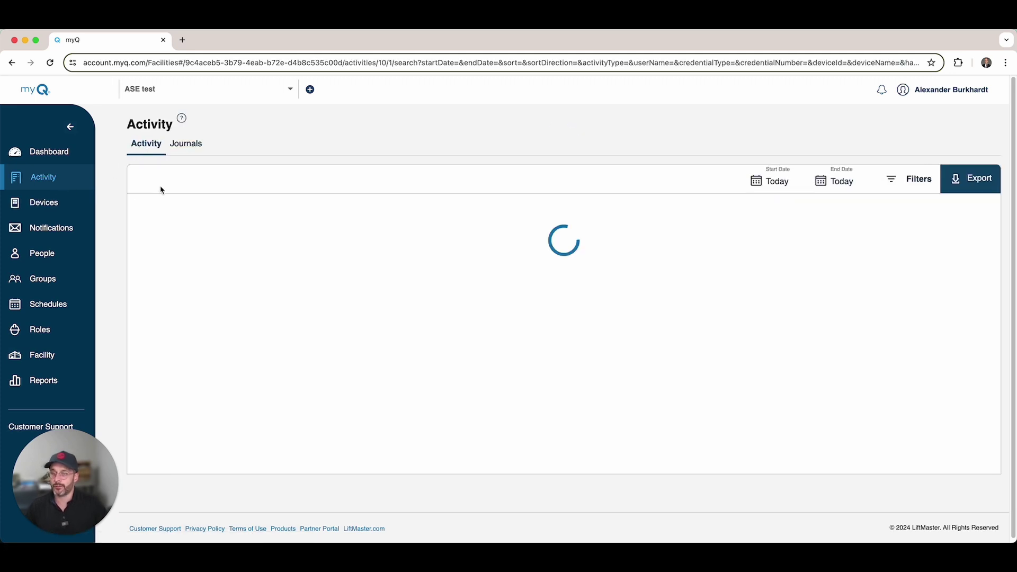
left_click(771, 185)
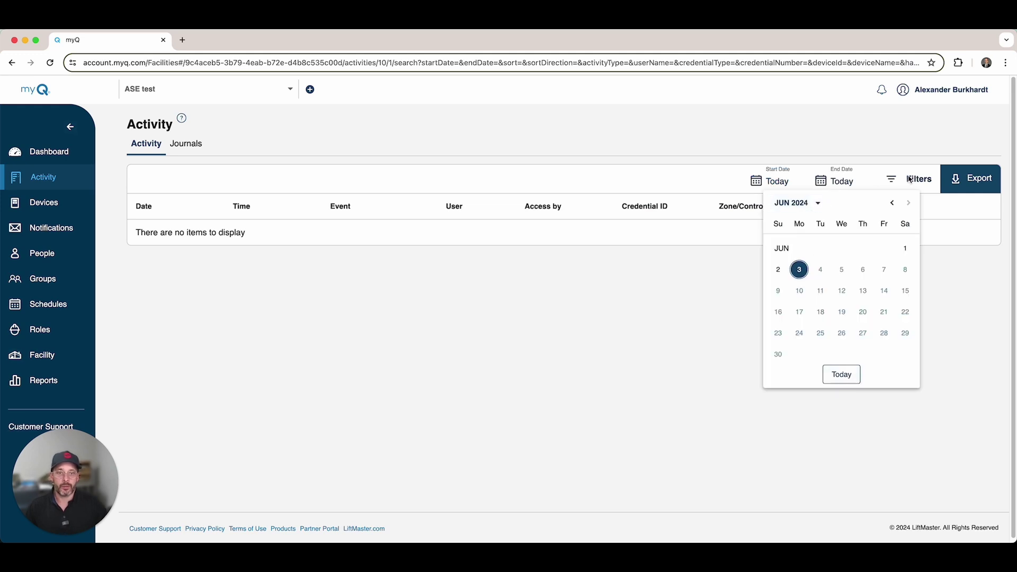
left_click(673, 288)
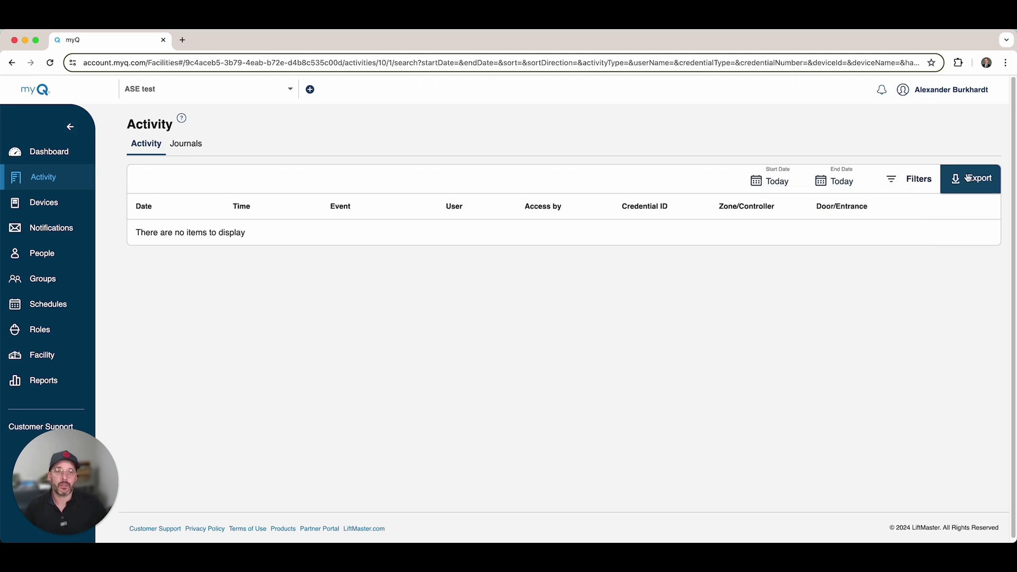
Review the Devices page with its gate operator and device setup options, and the recent Notifications page.
left_click(34, 208)
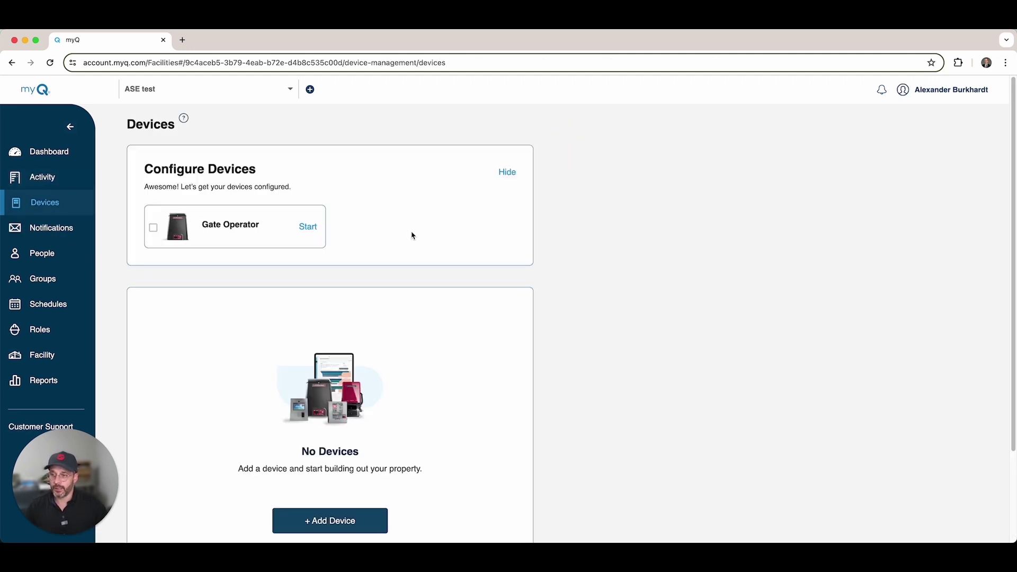
scroll(411, 233, "down", 2)
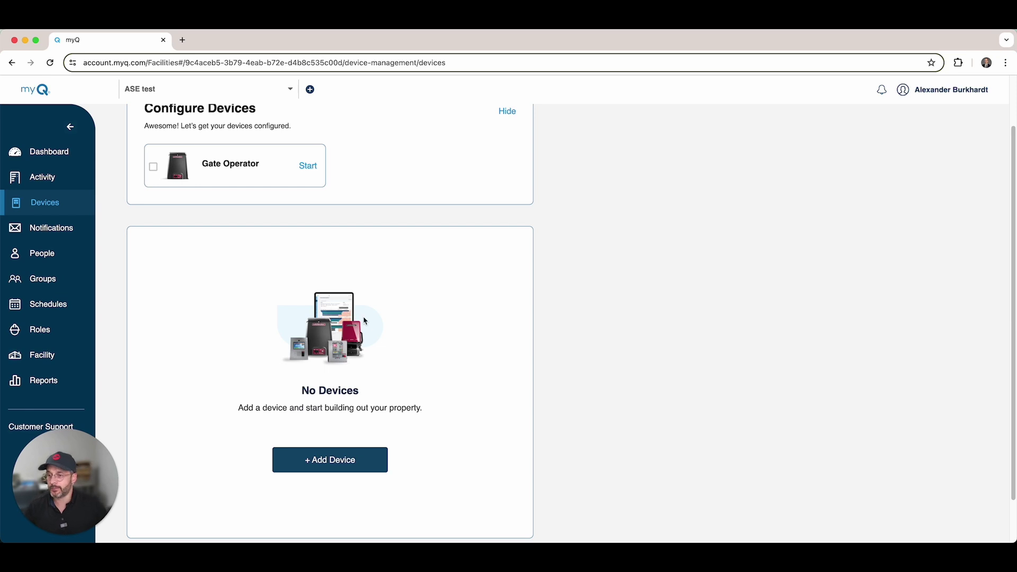
scroll(379, 356, "up", 2)
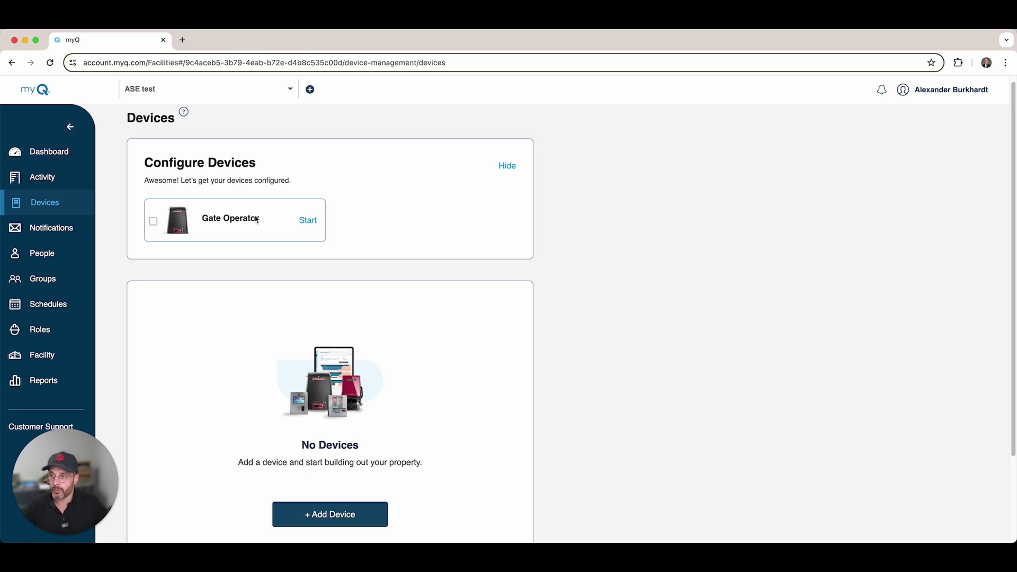
left_click(53, 233)
left_click(80, 228)
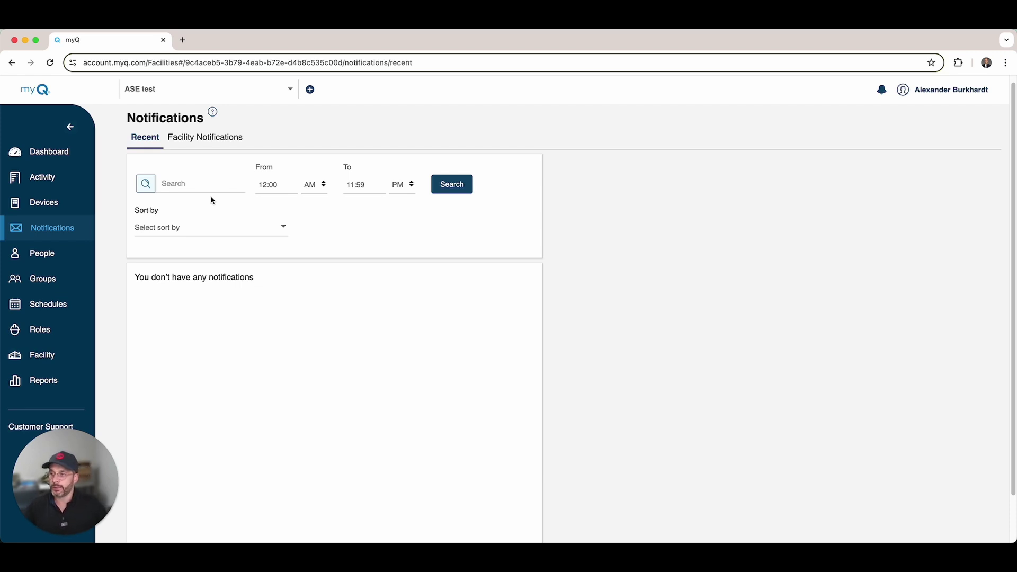
Open the facility owner's record in People and examine the personal information, address and directory code.
left_click(53, 251)
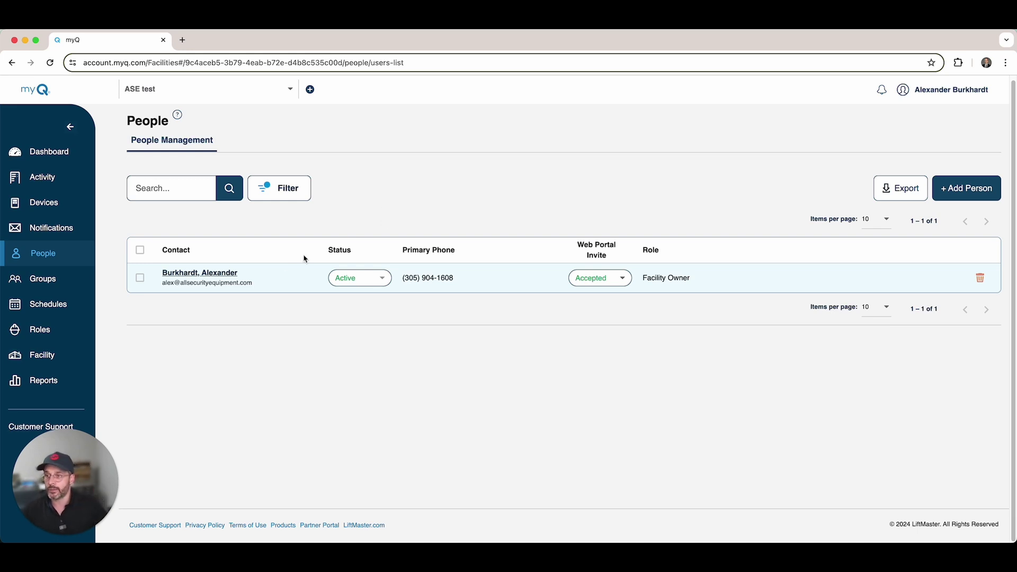
left_click(206, 274)
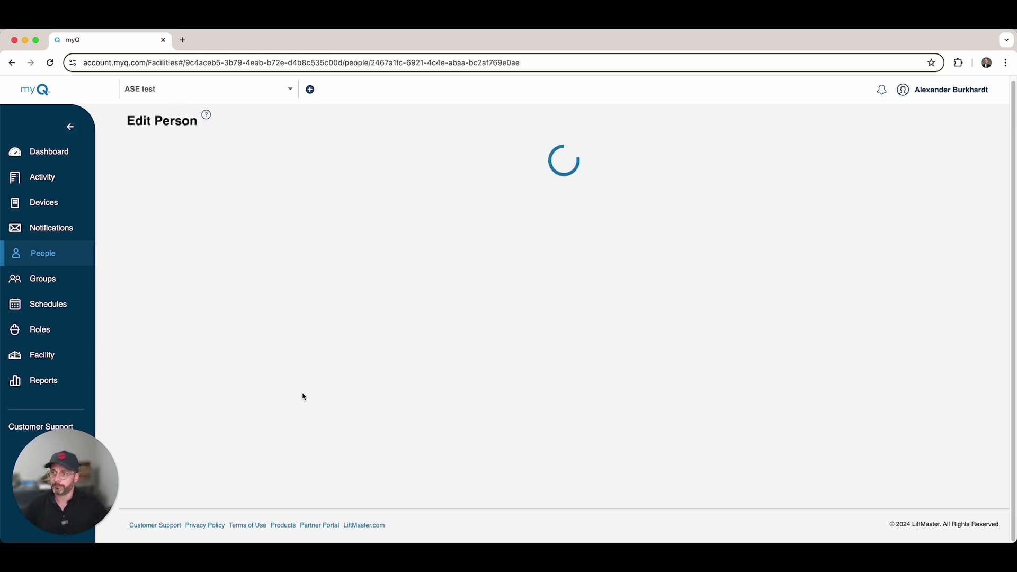
scroll(257, 277, "down", 3)
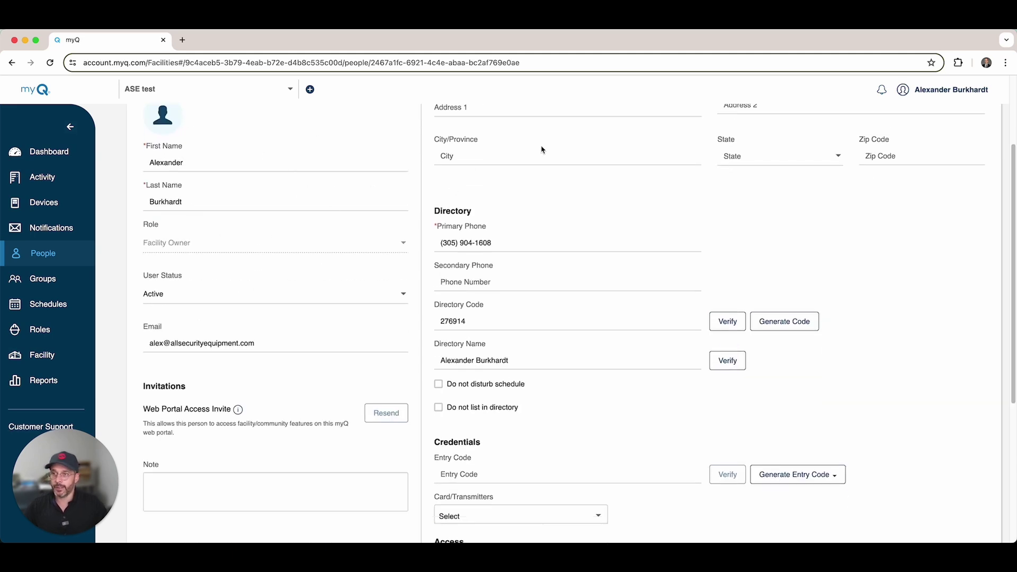
scroll(541, 201, "up", 3)
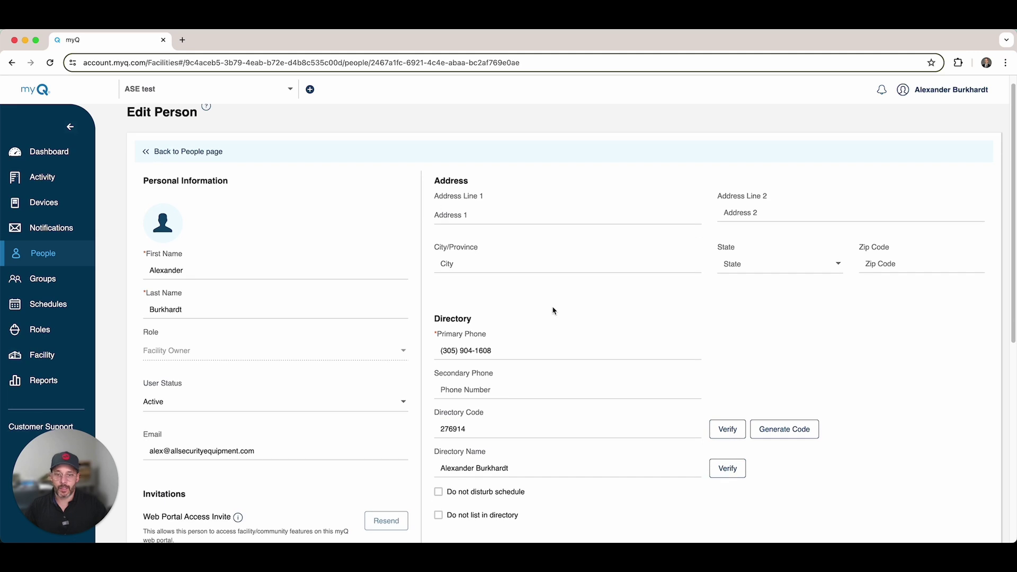
scroll(553, 311, "down", 3)
double_click(453, 301)
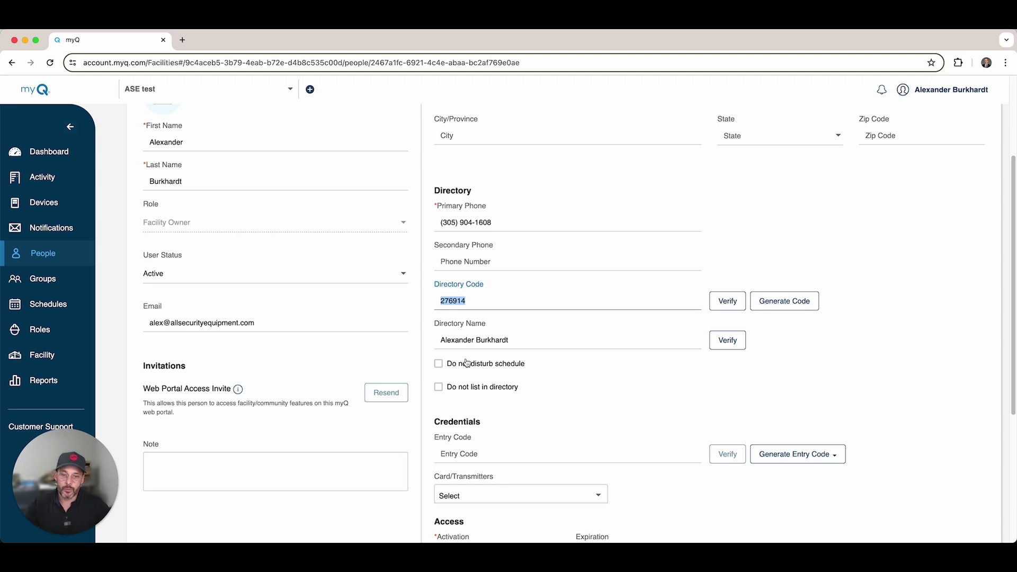
Examine the person's credential, card/transmitter, access date, access group and vehicle settings, and the assigned role.
scroll(474, 366, "down", 3)
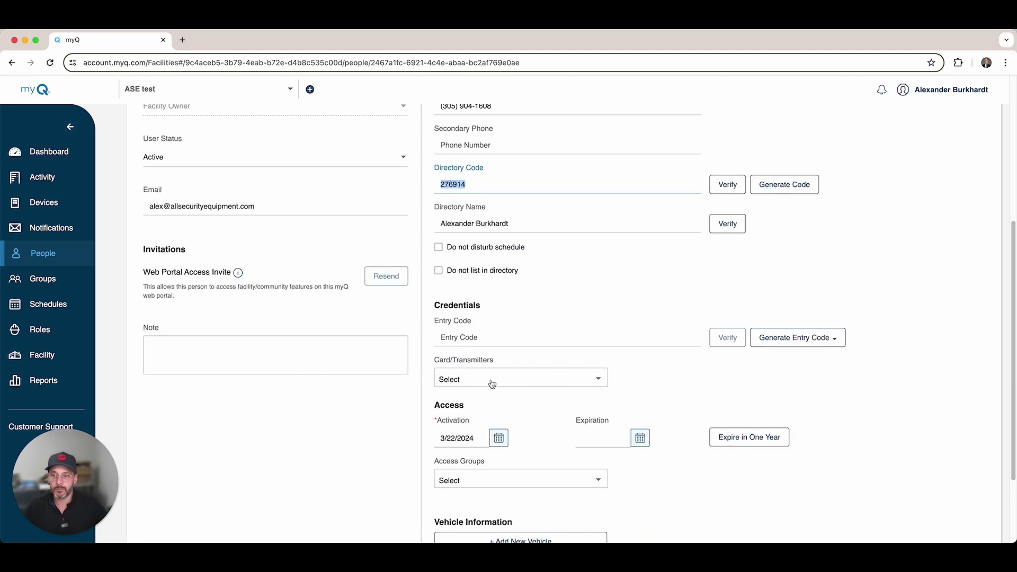
scroll(548, 323, "down", 1)
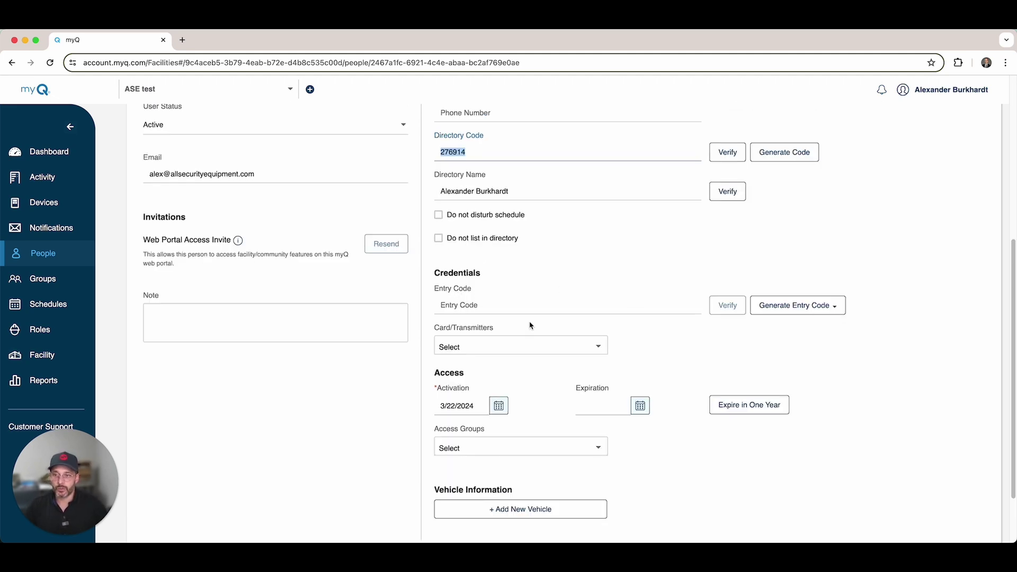
left_click(496, 351)
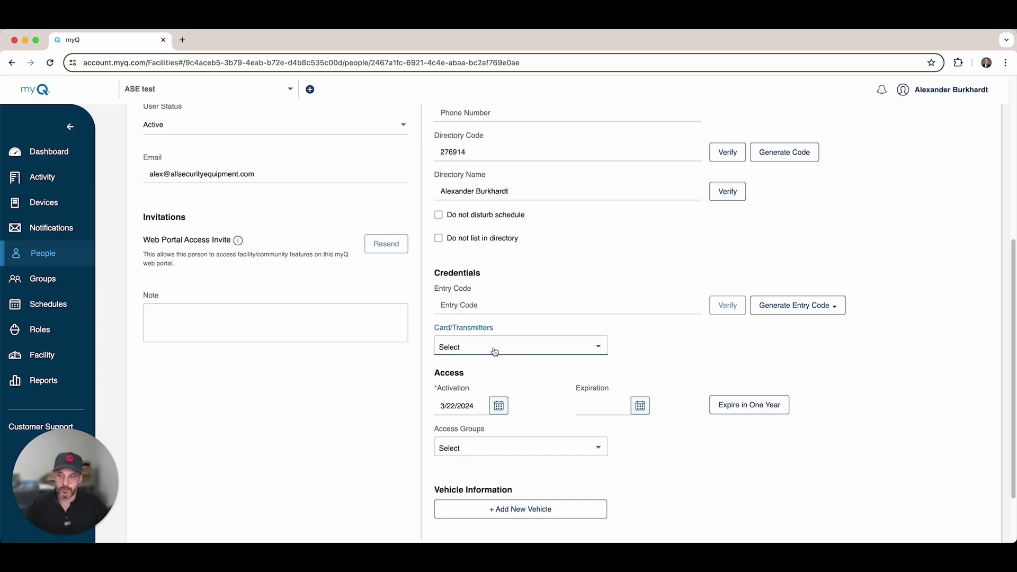
scroll(509, 398, "down", 1)
scroll(508, 398, "down", 1)
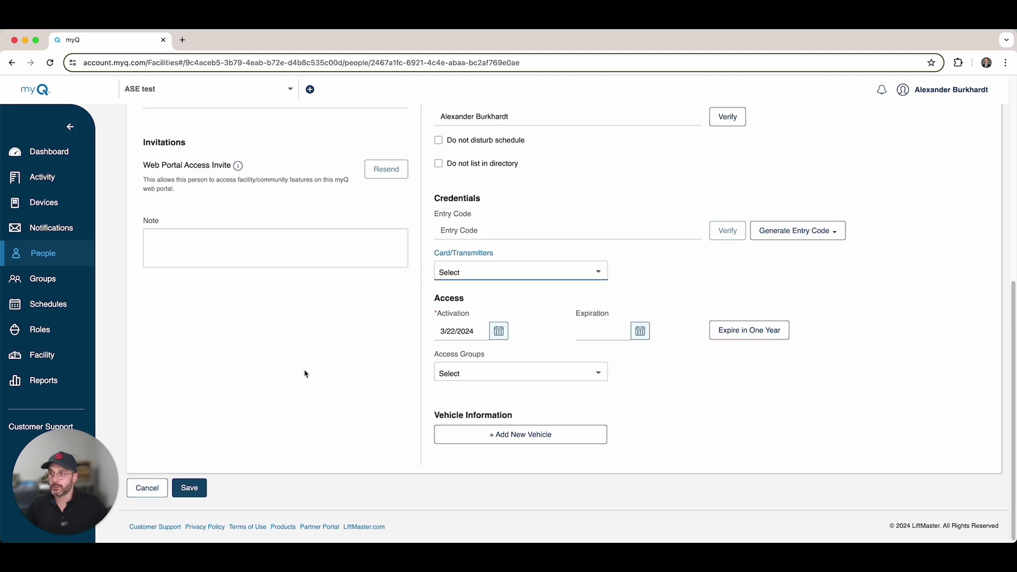
scroll(306, 373, "up", 3)
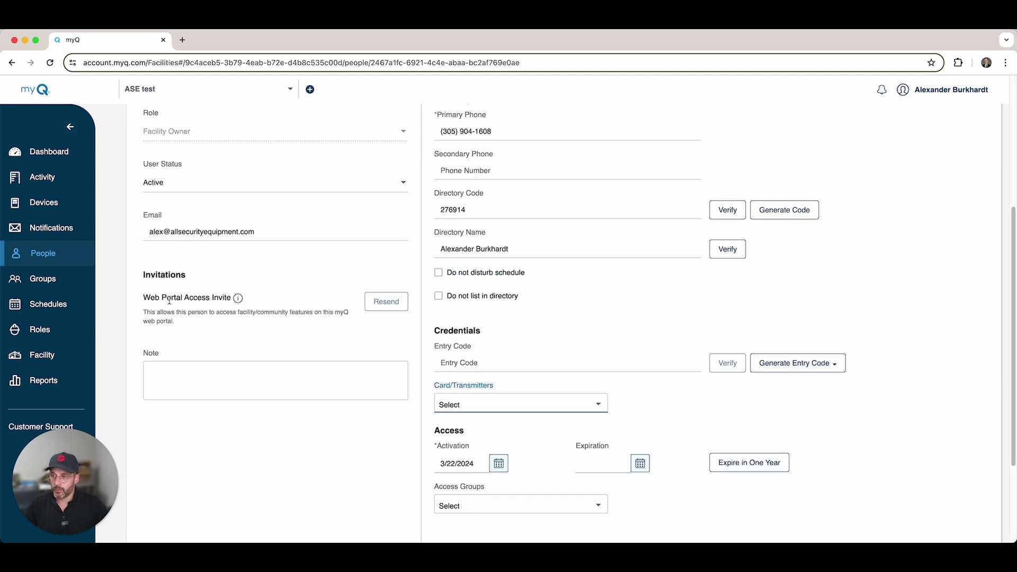
scroll(168, 301, "up", 1)
scroll(168, 301, "up", 5)
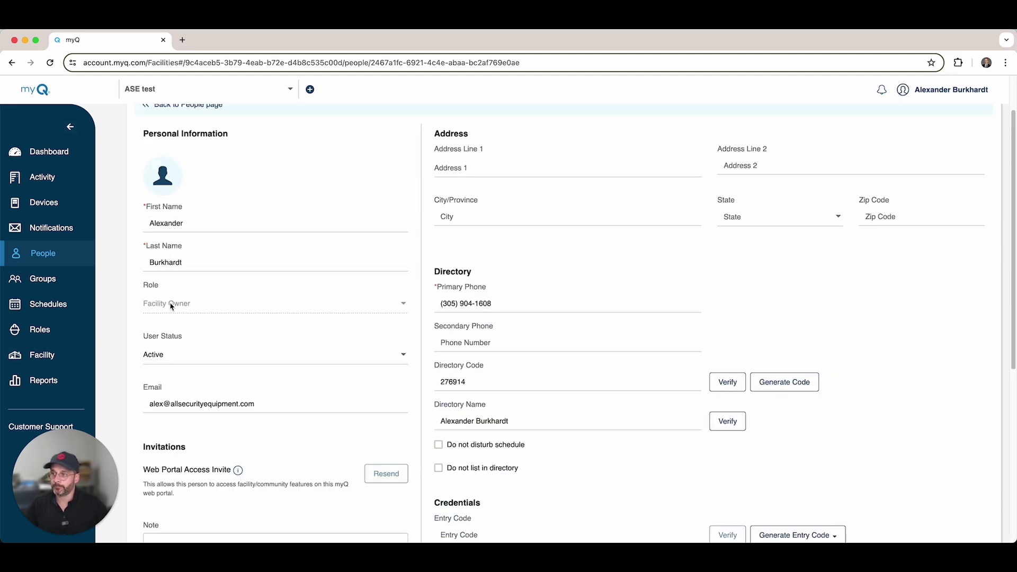
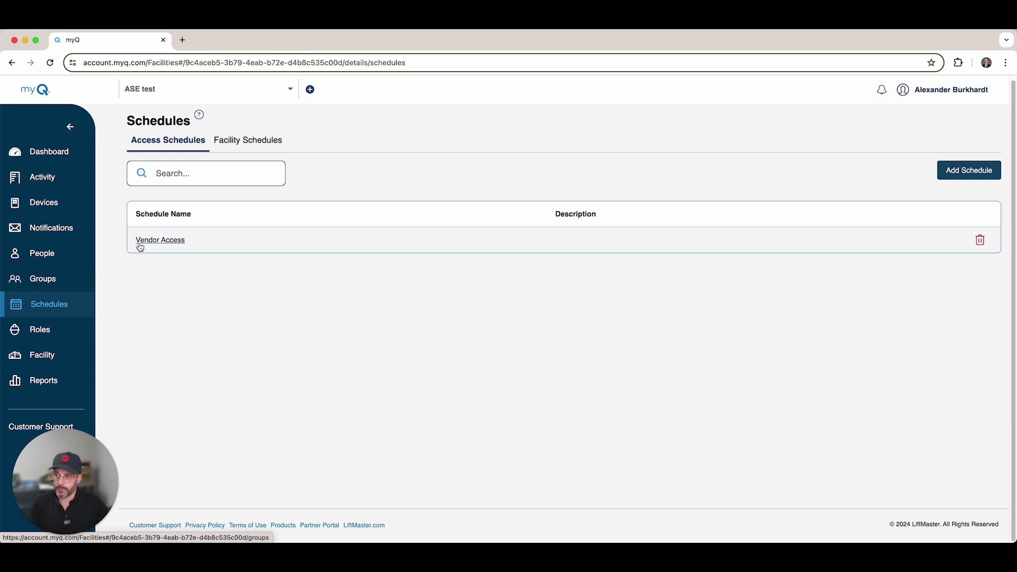
Open the Vendor Access schedule and examine its description, enabling group and weekly time slots.
left_click(160, 240)
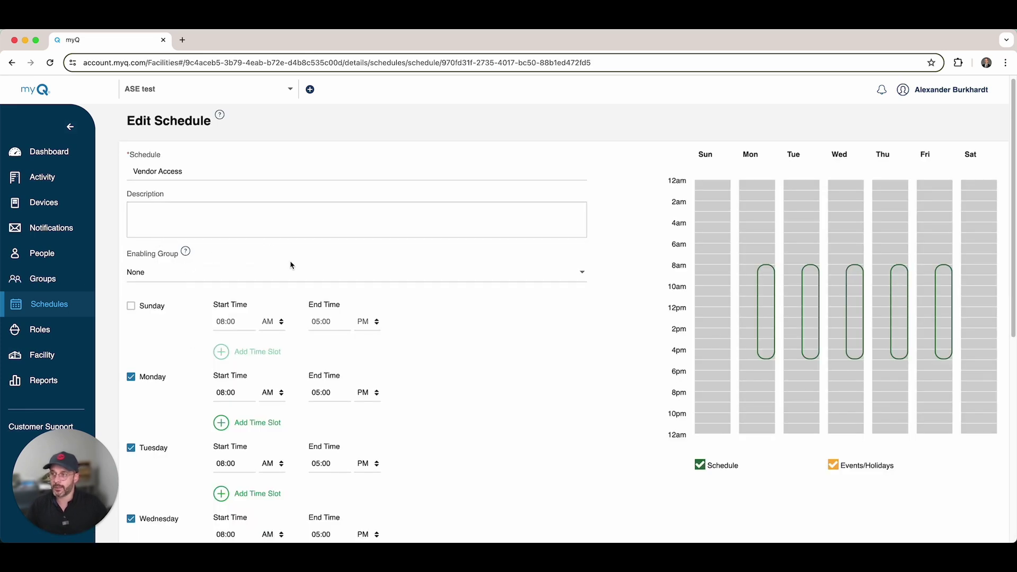
left_click(260, 225)
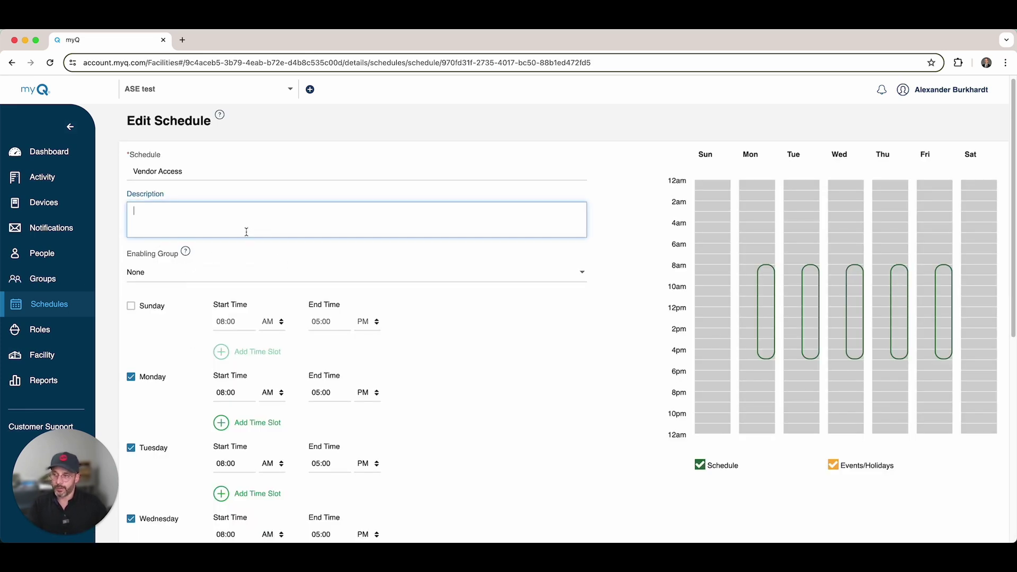
scroll(729, 340, "down", 1)
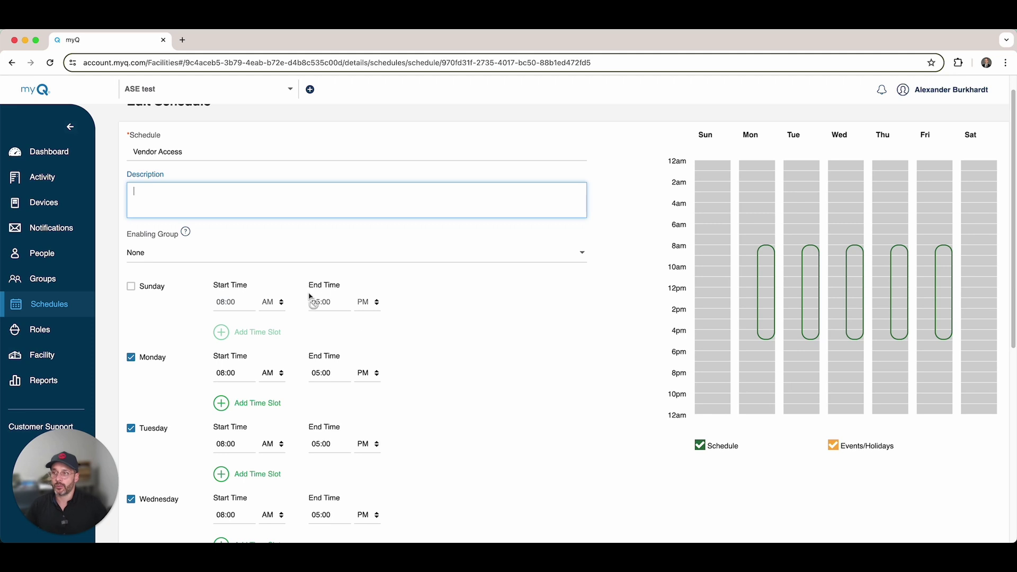
Remove Monday from the Vendor Access schedule and save the change.
left_click(130, 357)
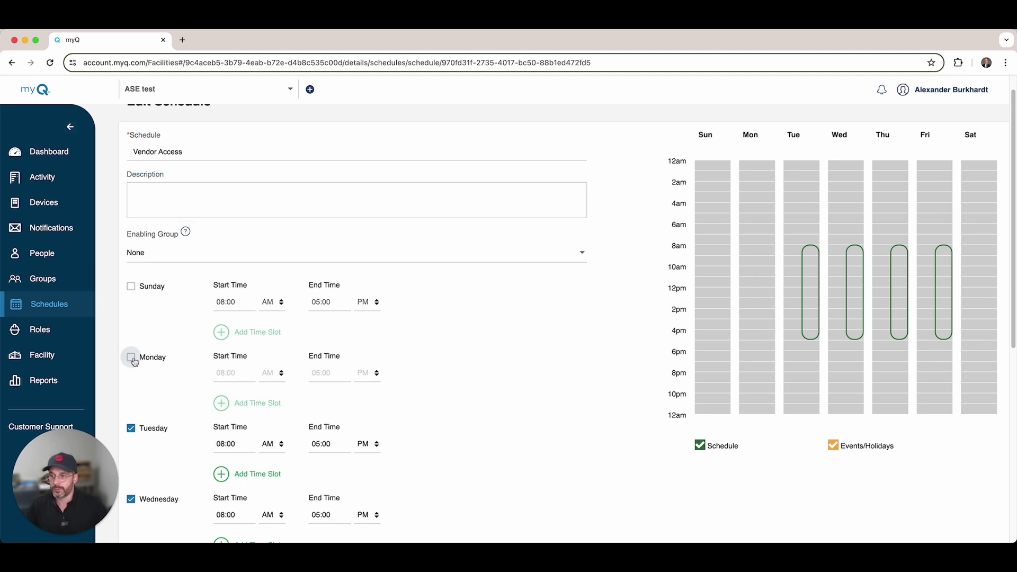
scroll(328, 350, "down", 7)
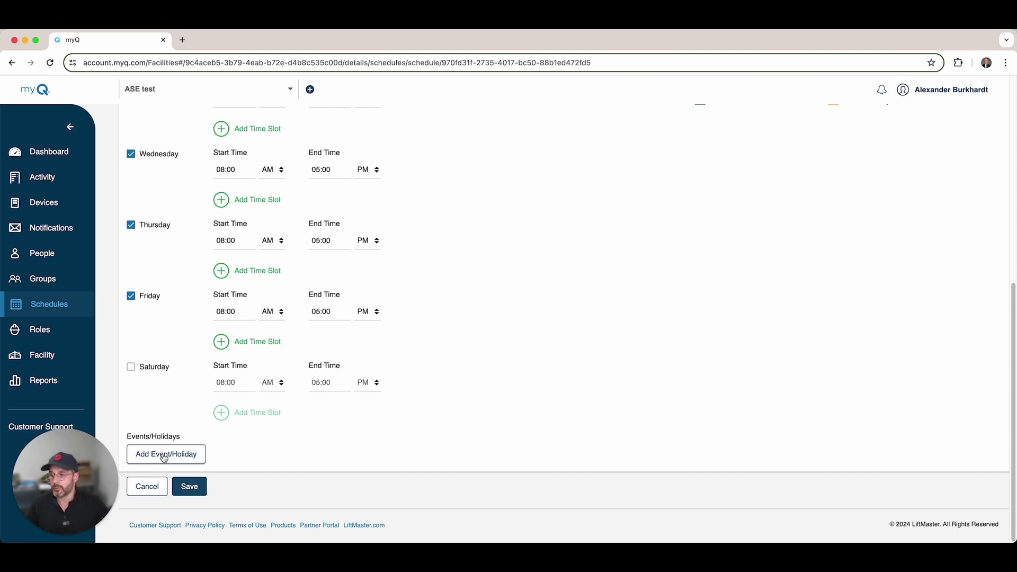
left_click(188, 487)
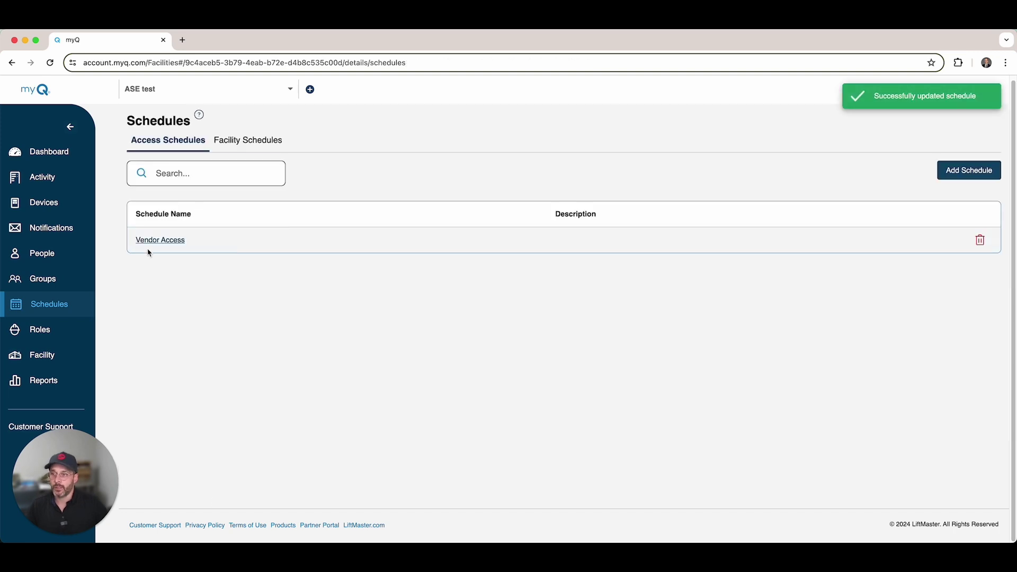
Review the dealer and facility roles, and the facility's detail, address, time zone and manager contact fields.
left_click(41, 329)
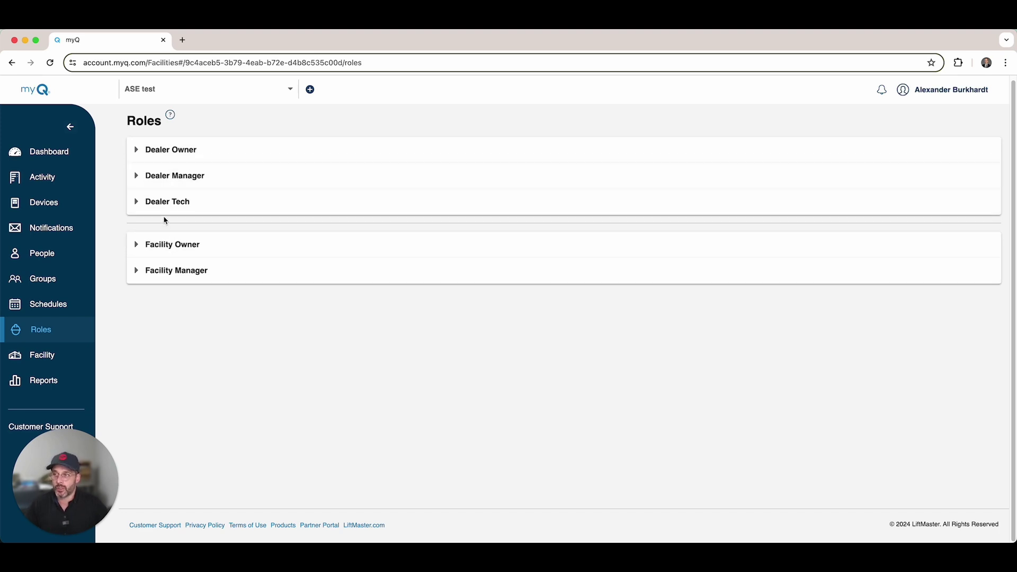
left_click(24, 363)
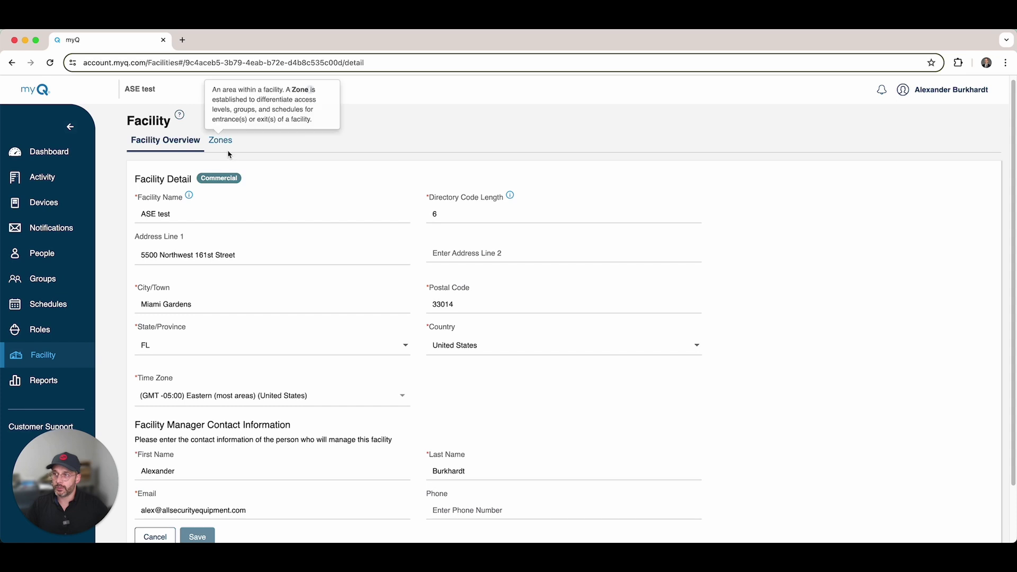
scroll(261, 324, "down", 3)
scroll(261, 324, "up", 2)
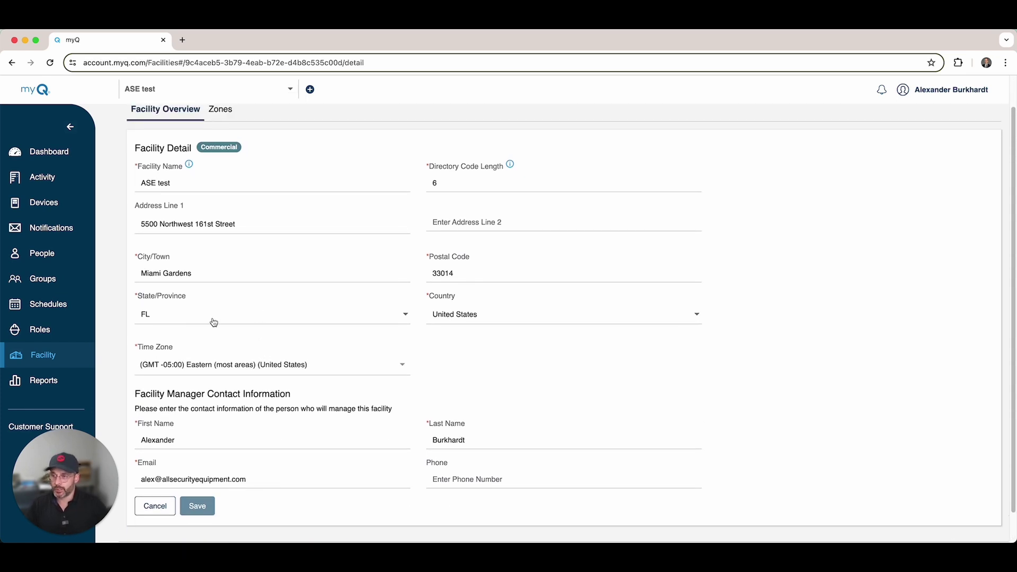
scroll(211, 334, "down", 1)
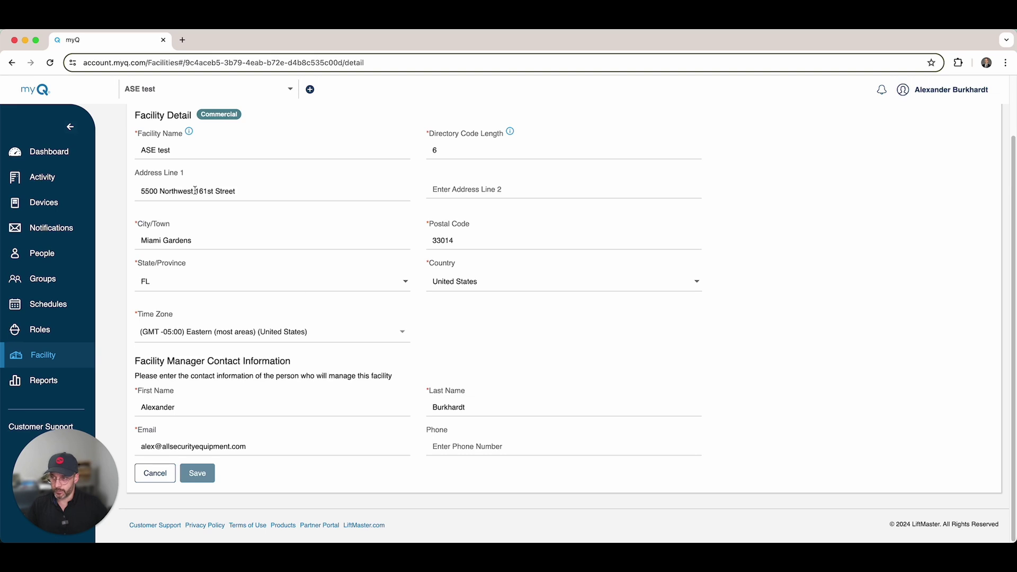
scroll(265, 313, "up", 1)
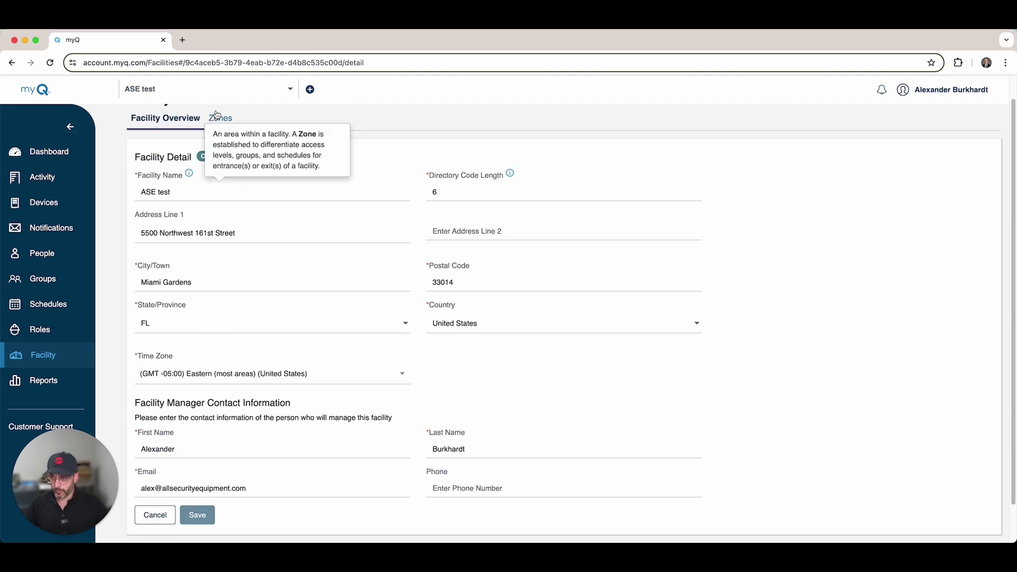
Examine the Activity Report's filters, cycle and open-time metrics, and device, door and open-hours charts.
left_click(39, 382)
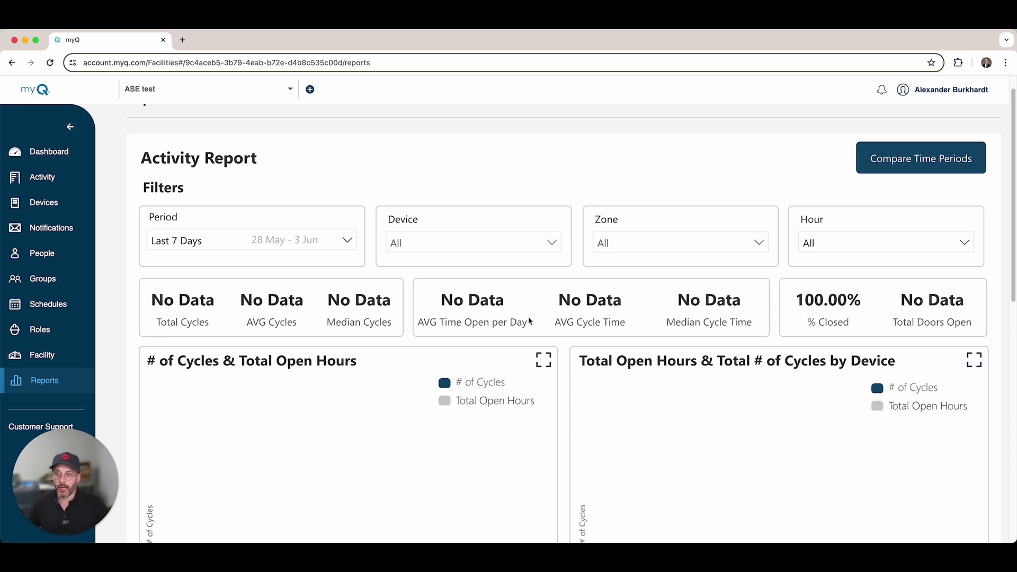
scroll(649, 336, "down", 4)
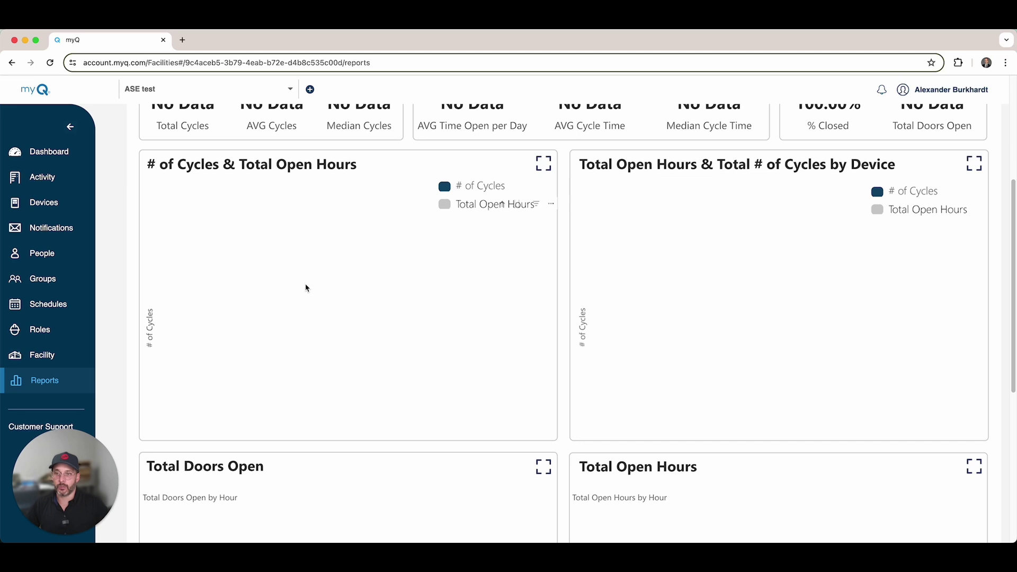
scroll(305, 286, "down", 1)
scroll(303, 284, "up", 5)
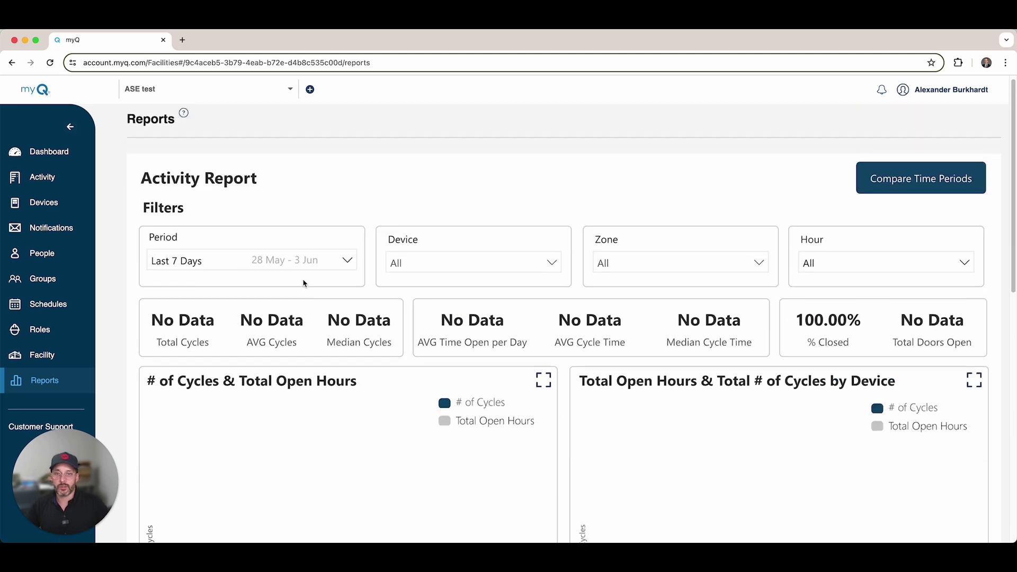
scroll(275, 364, "down", 3)
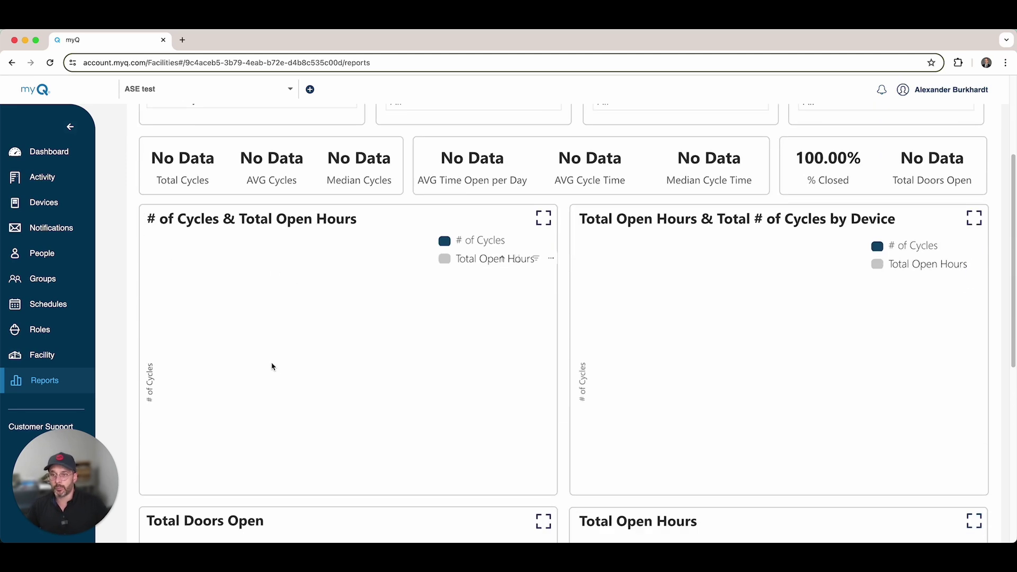
scroll(371, 289, "down", 3)
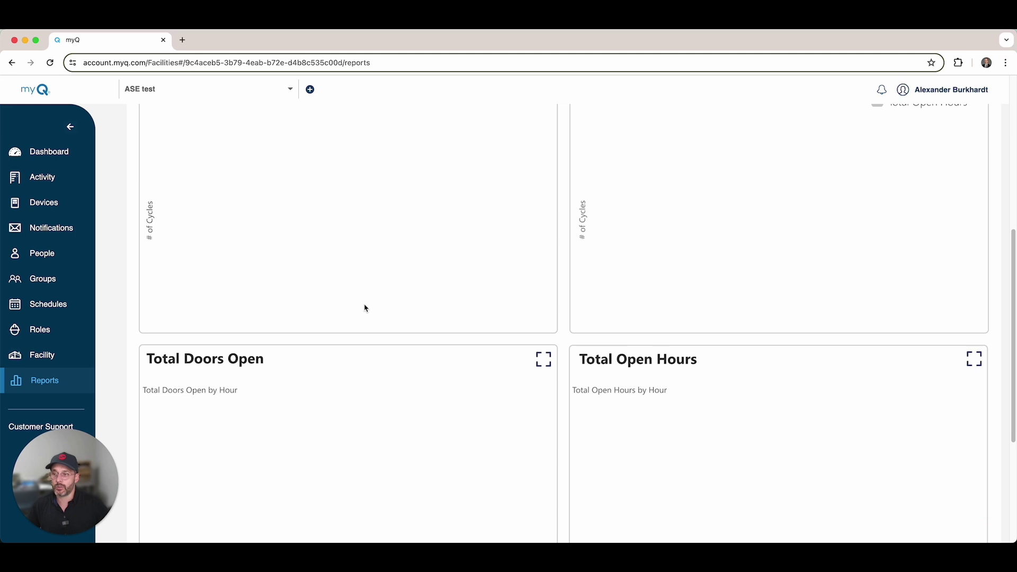
scroll(364, 308, "up", 2)
scroll(364, 307, "up", 2)
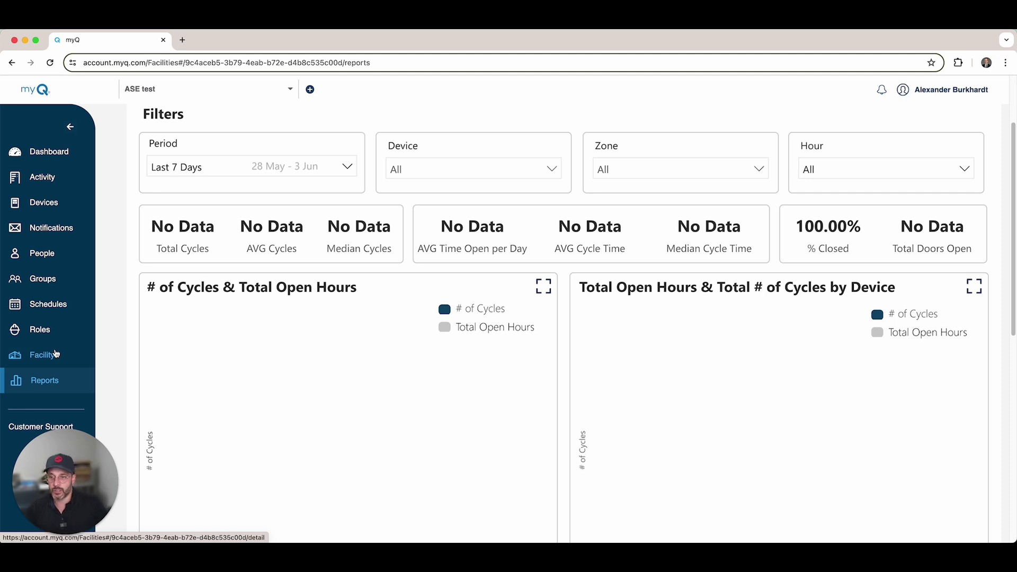
Return to the facility dashboard and review its setup options for devices, people and notifications.
left_click(47, 152)
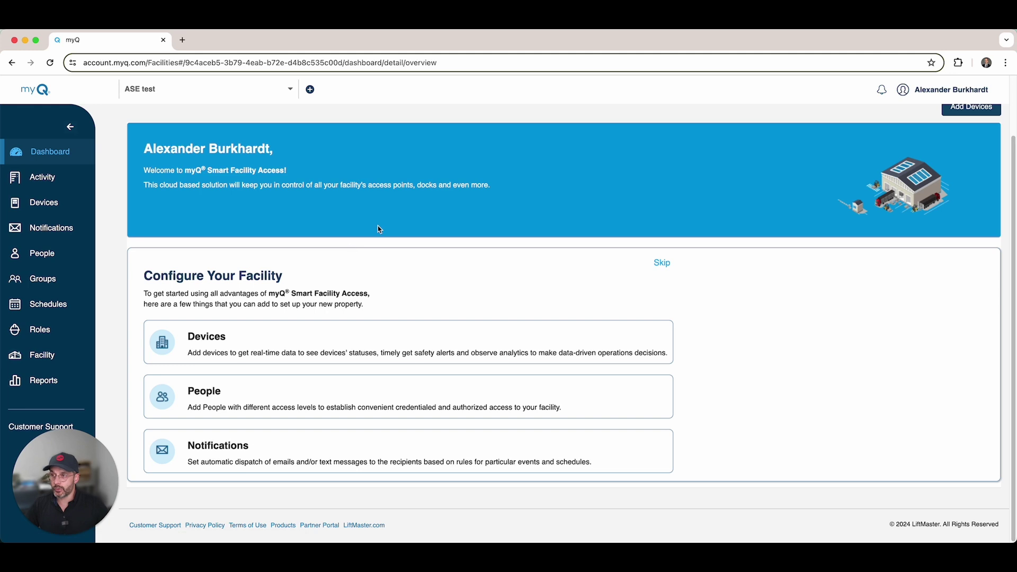
scroll(442, 258, "up", 1)
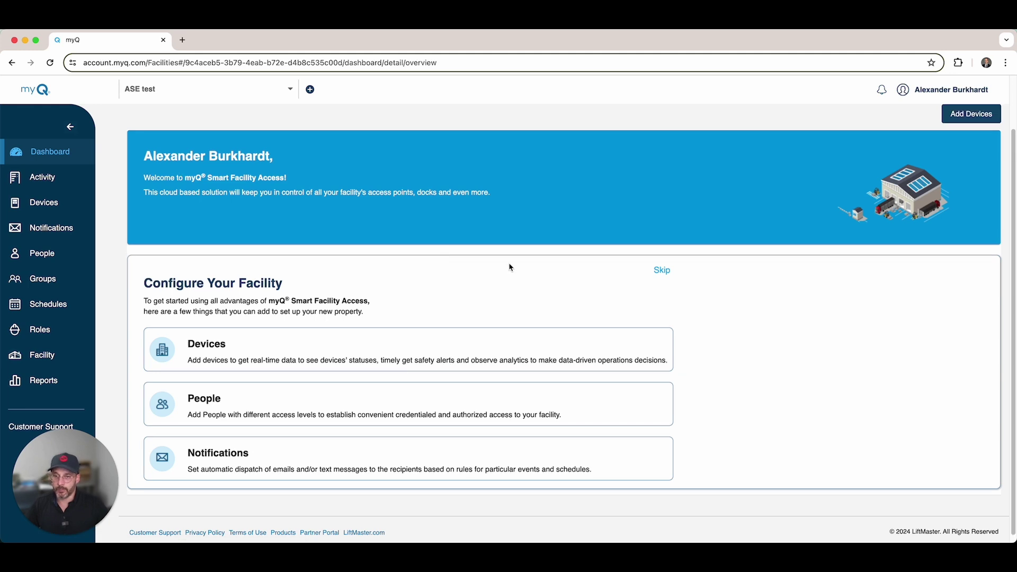
scroll(509, 268, "down", 1)
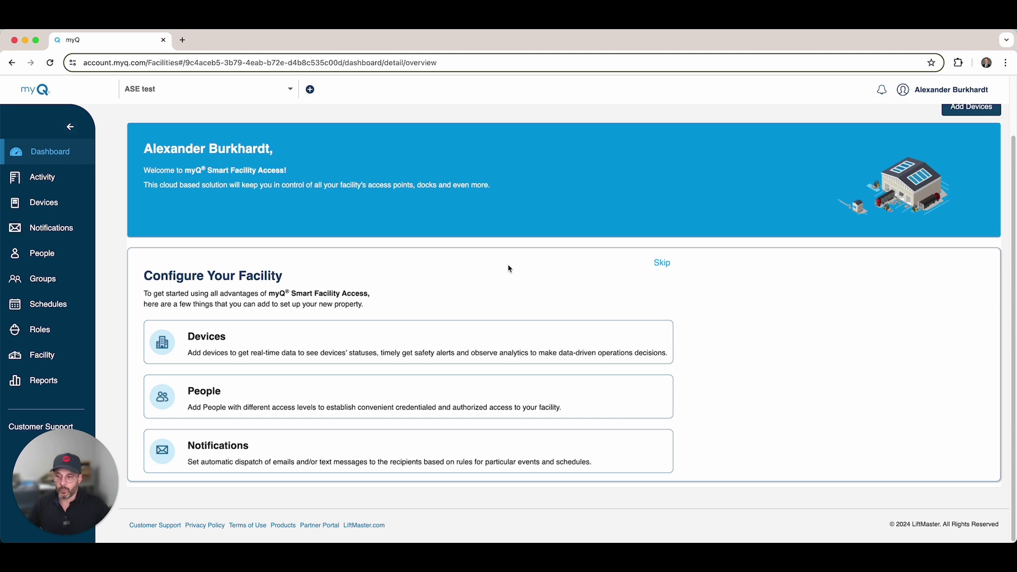
scroll(434, 238, "up", 2)
scroll(344, 228, "down", 2)
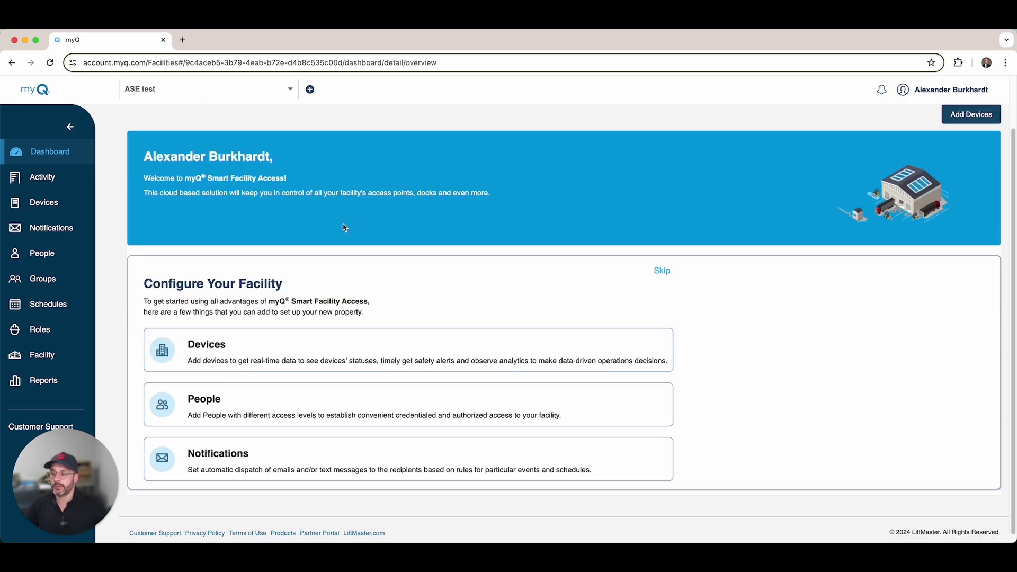
scroll(275, 210, "up", 2)
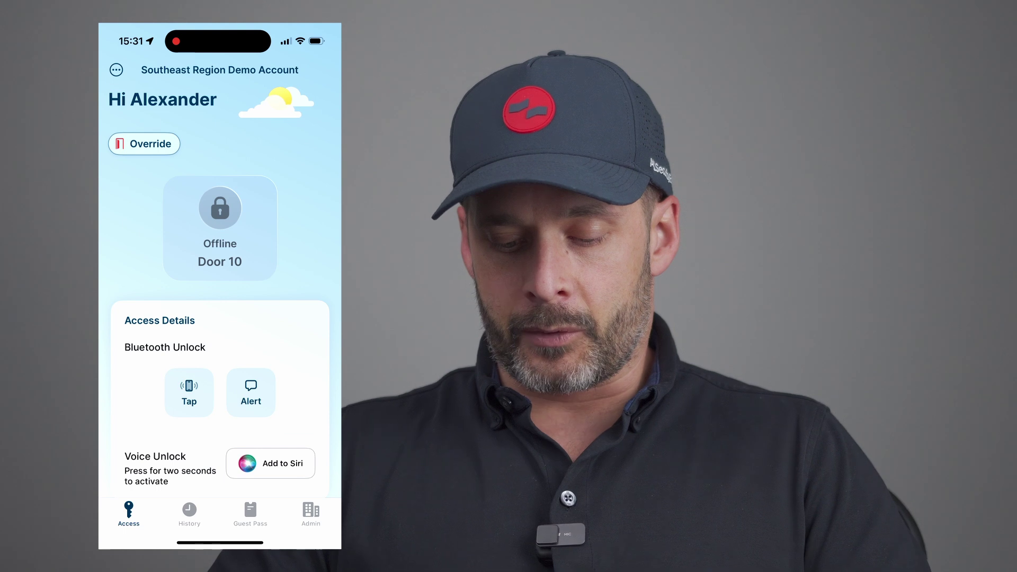
In the mobile access app, start an unlock override for Door 10 at the East entrance and cancel that override.
left_click(143, 143)
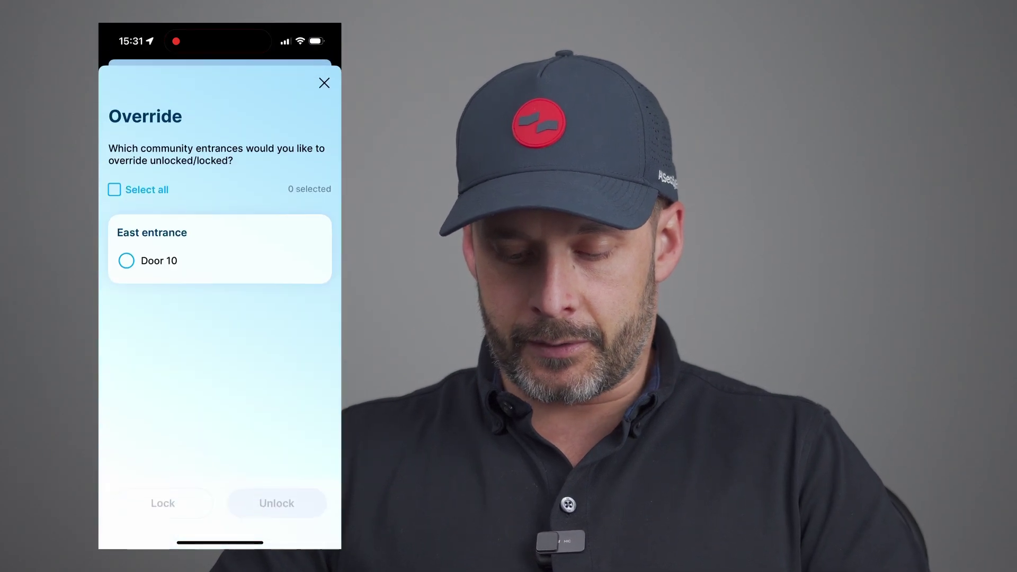
left_click(126, 261)
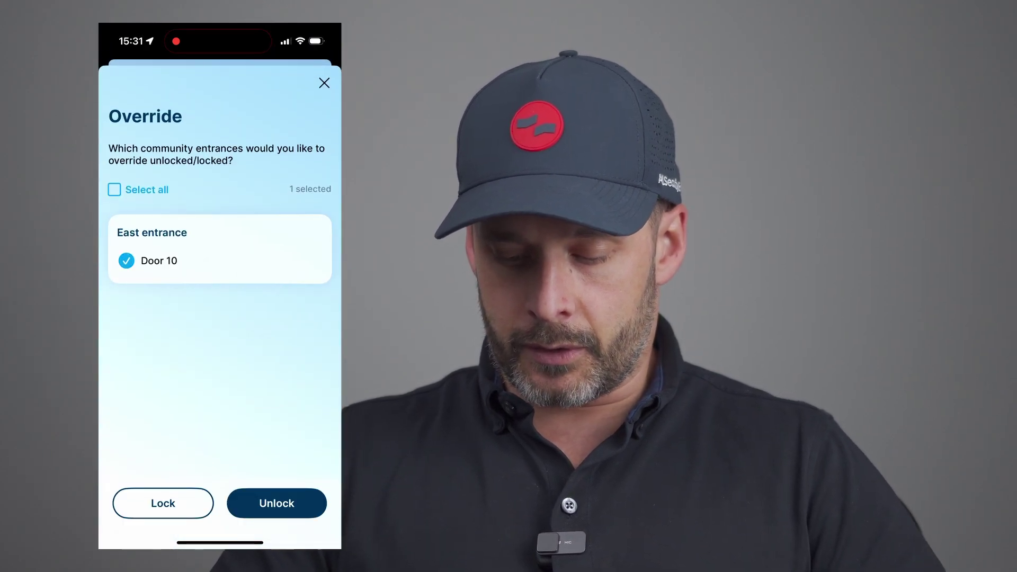
left_click(276, 503)
left_click(262, 328)
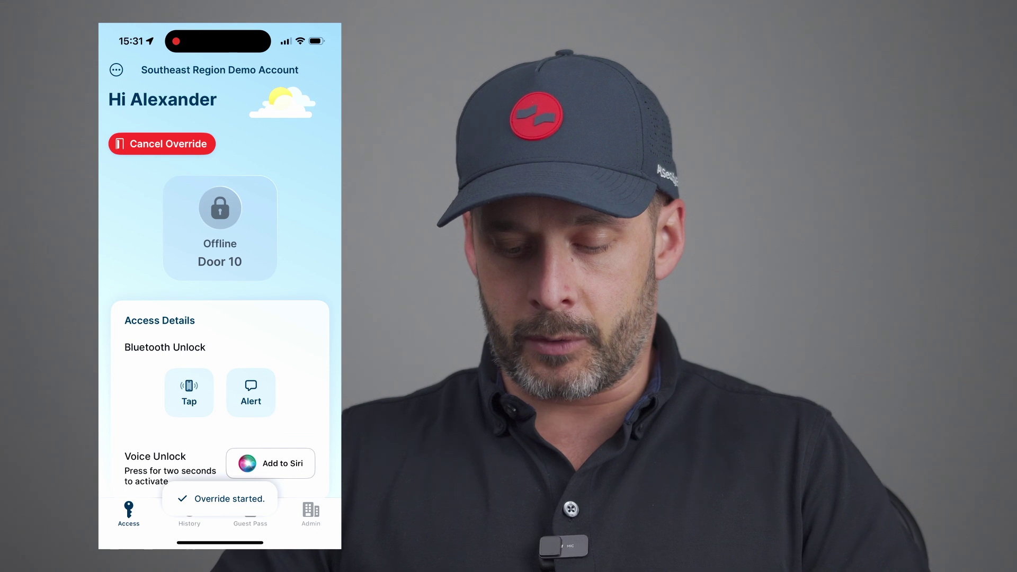
left_click(164, 144)
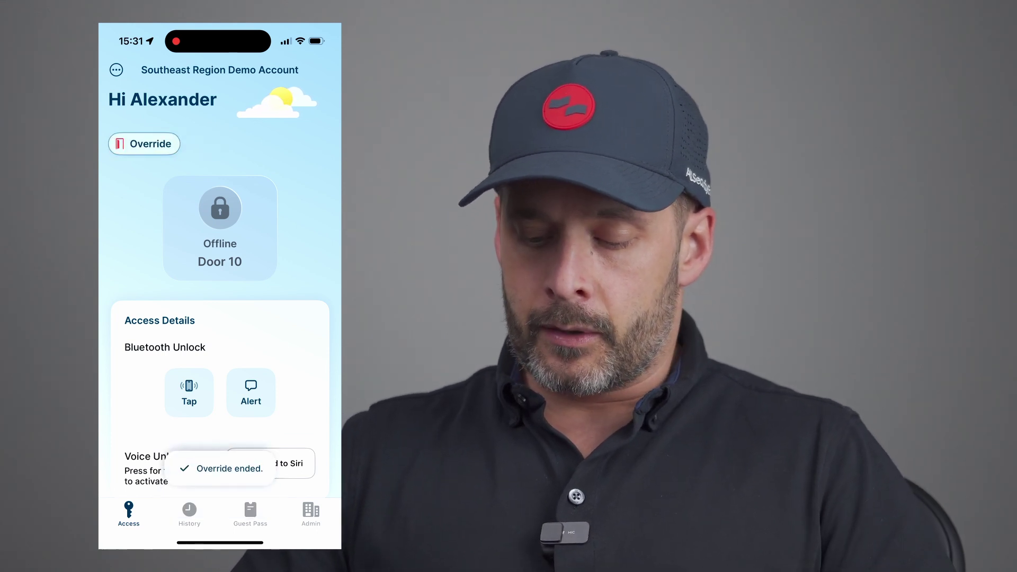
Examine the Bluetooth and voice unlock options in the mobile app's access details.
scroll(220, 265, "down", 1)
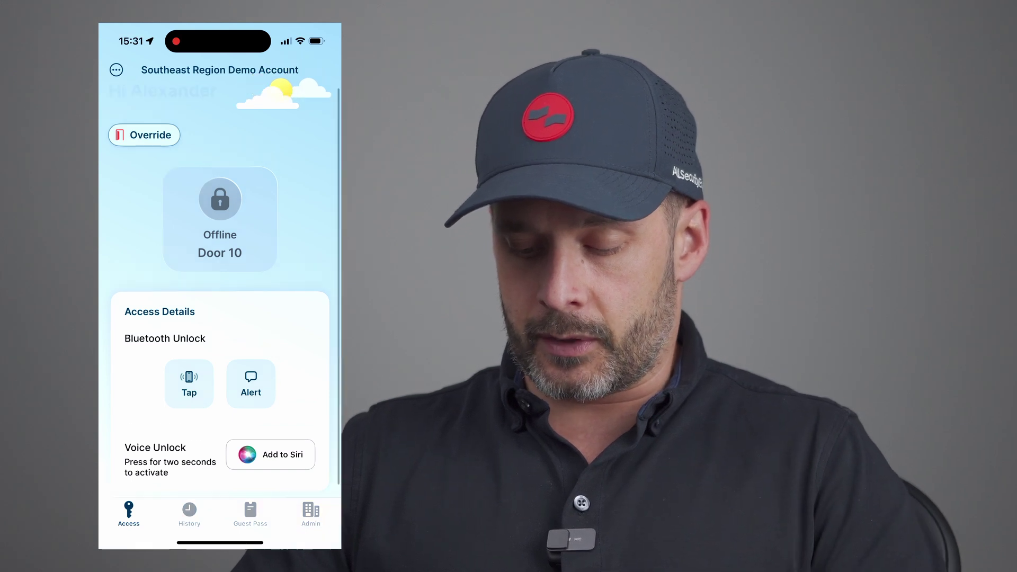
scroll(220, 265, "up", 1)
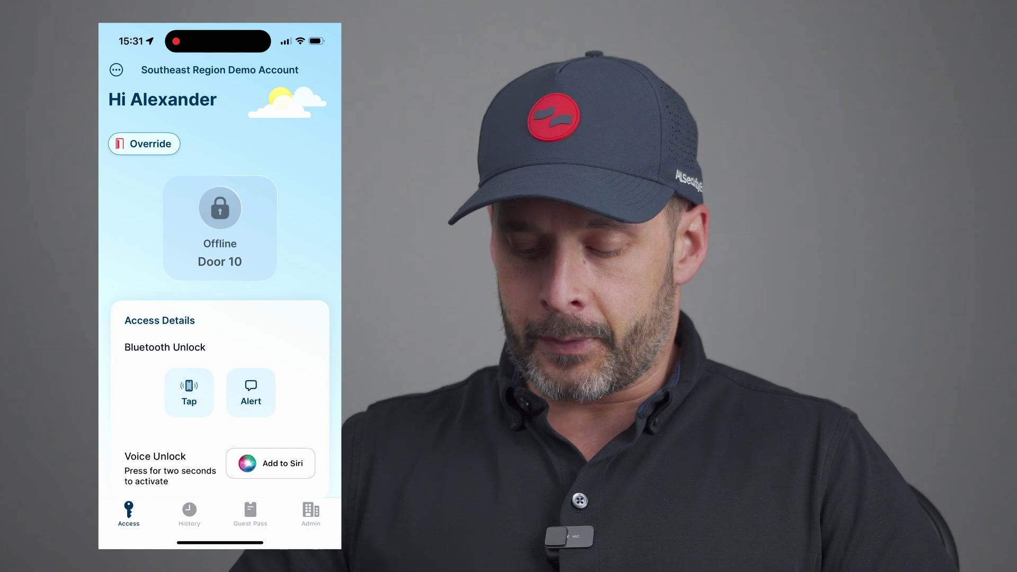
scroll(220, 264, "down", 1)
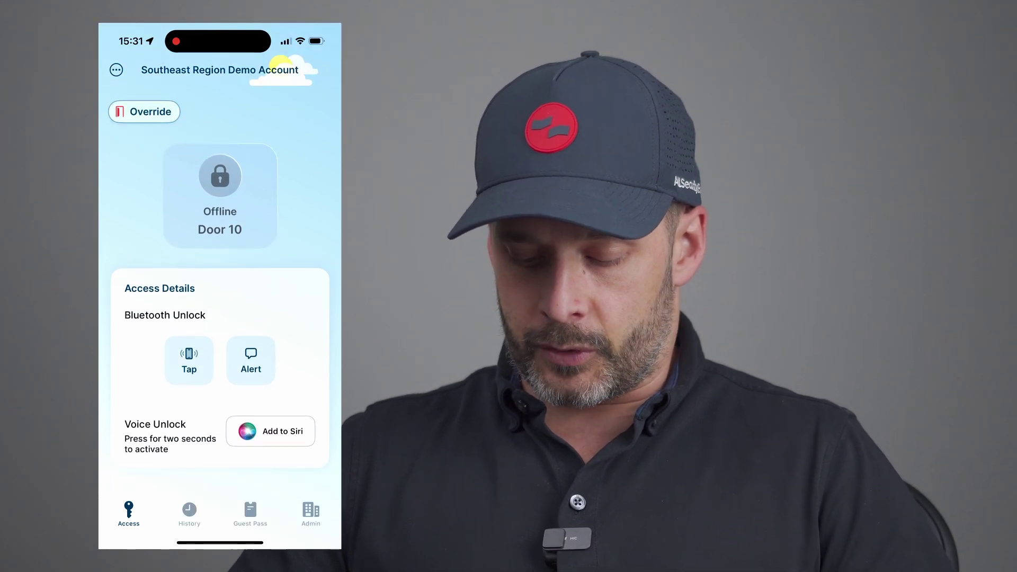